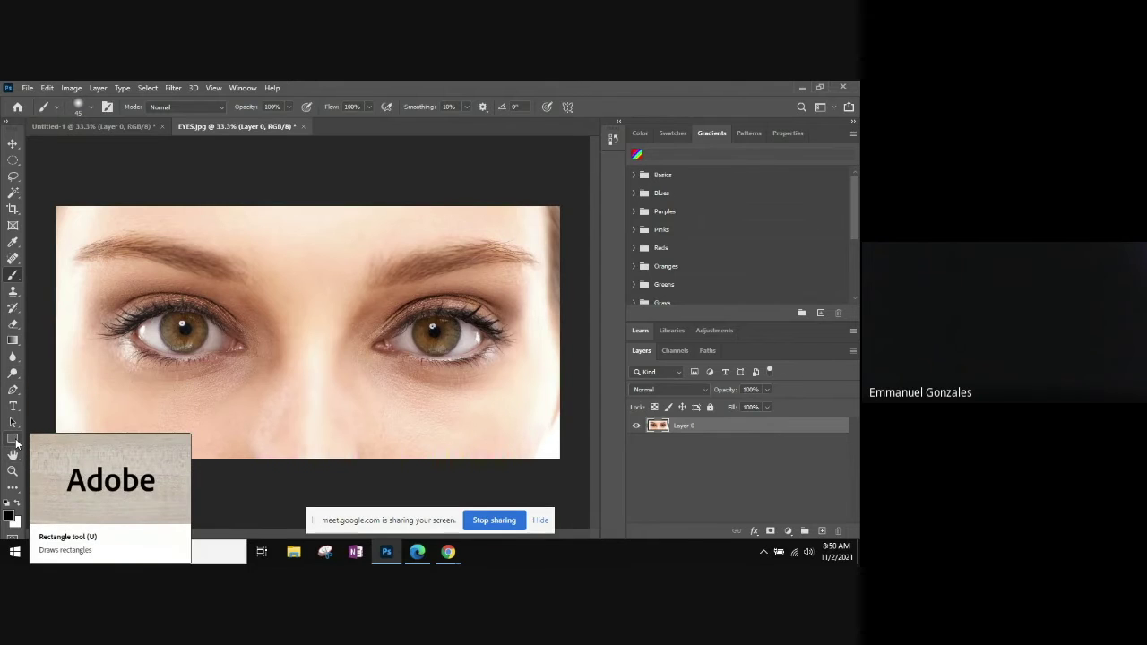
Step: Activate the Ellipse tool in Shape mode and switch its fill type to Gradient
click(14, 439)
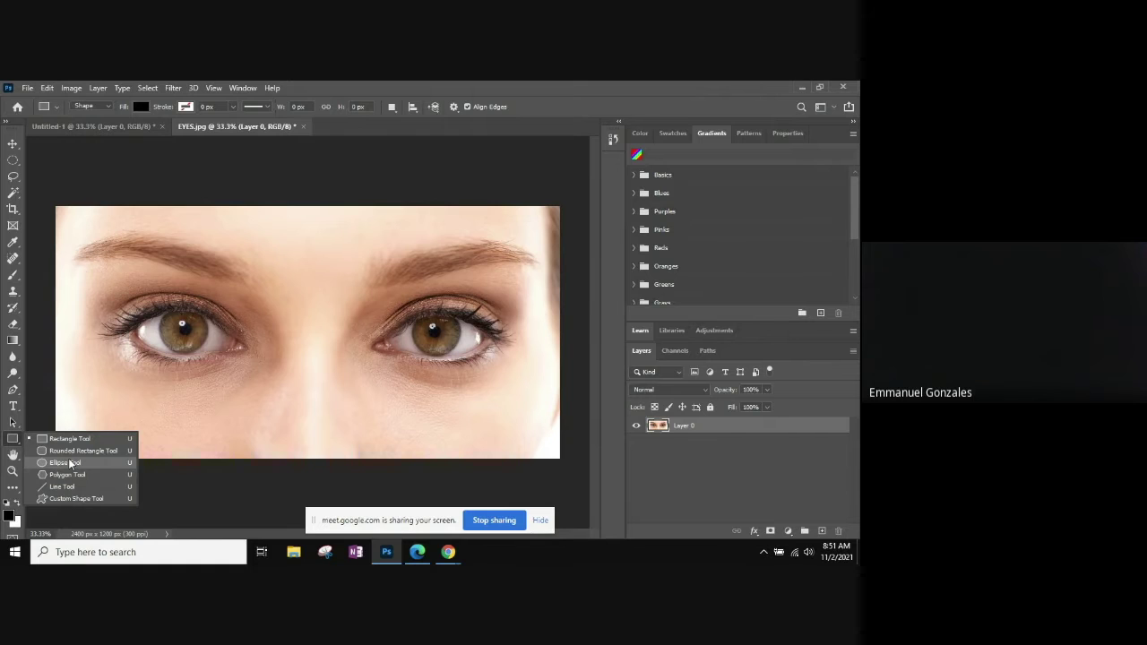
click(68, 463)
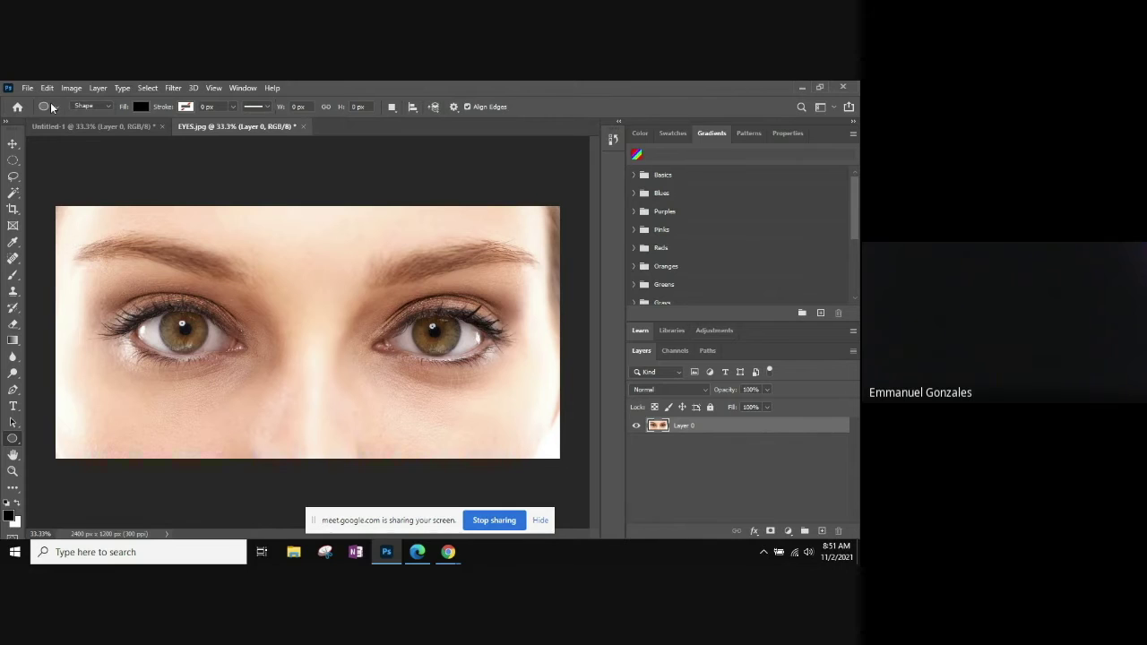
click(140, 107)
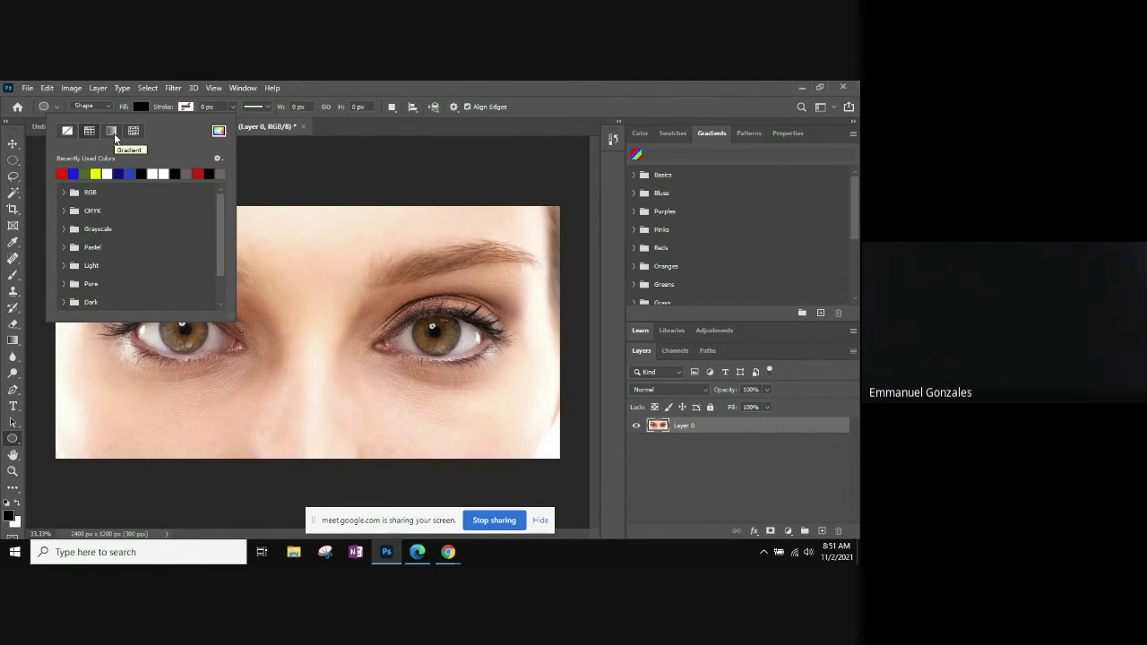
click(112, 132)
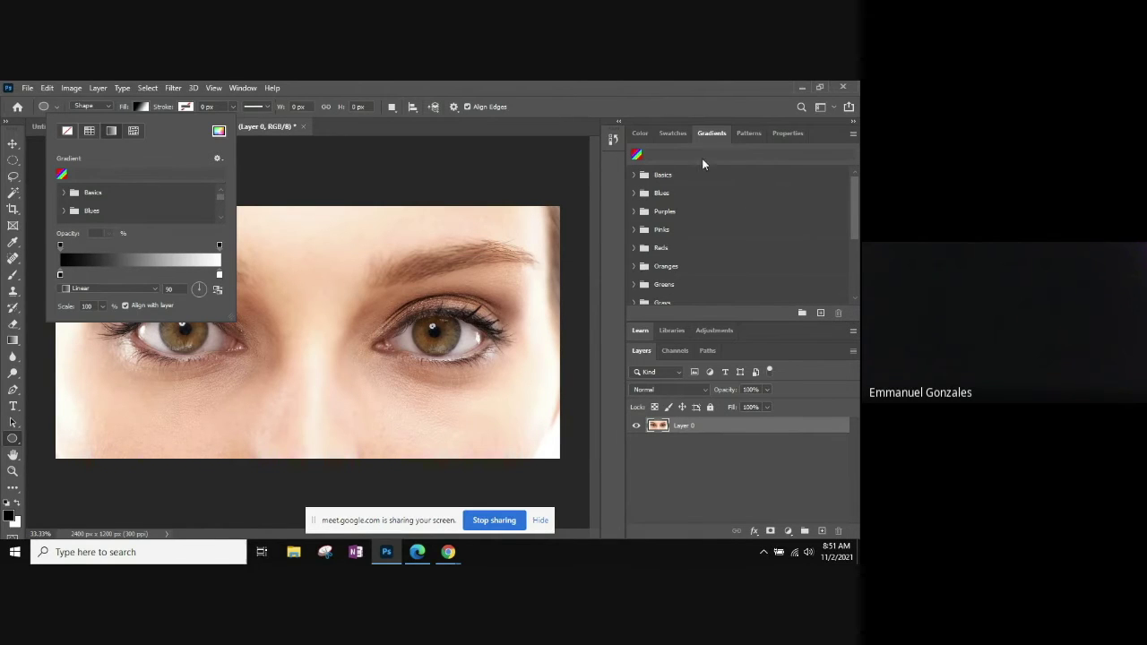
Step: Append the Legacy Gradients set to the gradient presets and expand the Legacy Gradients group
drag(855, 184, 854, 250)
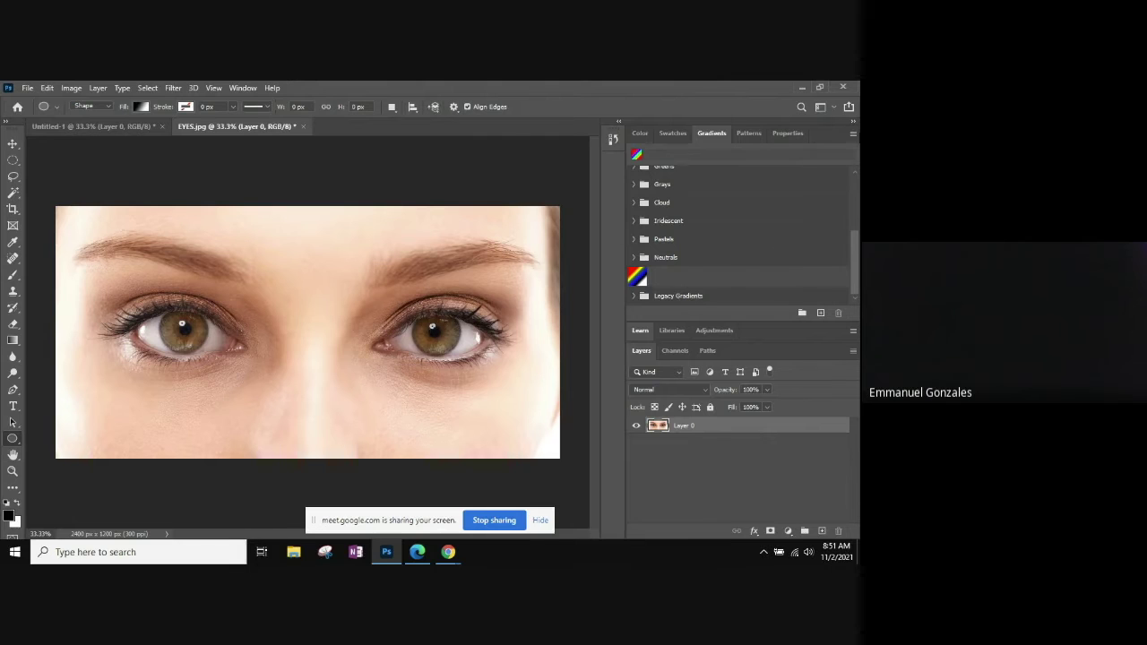
click(853, 135)
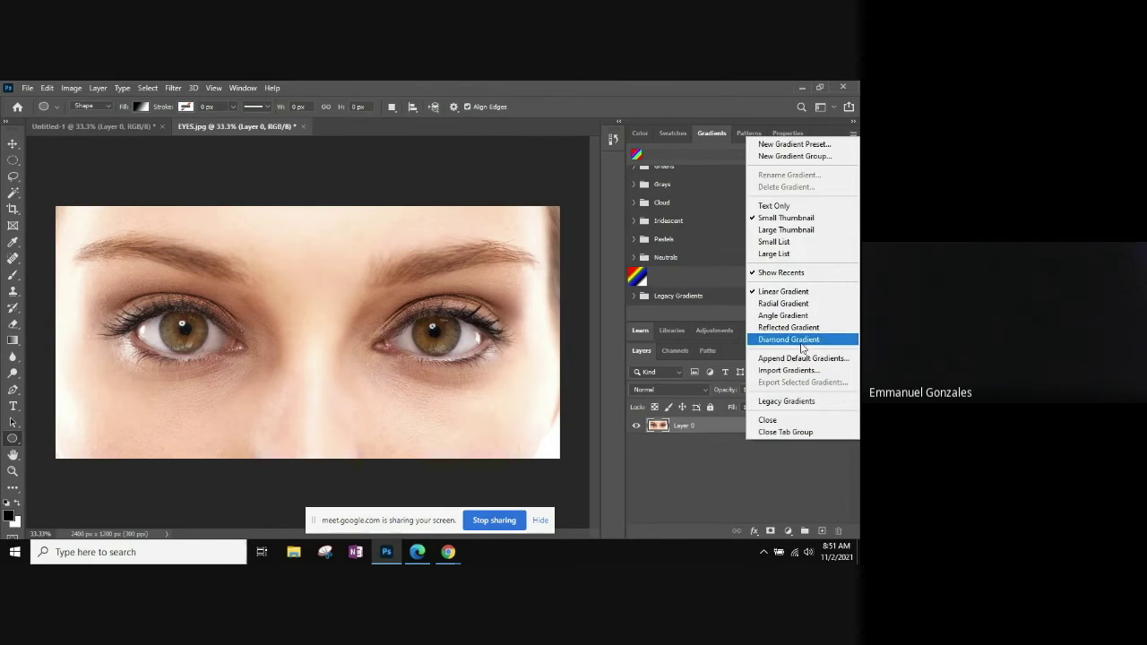
click(802, 402)
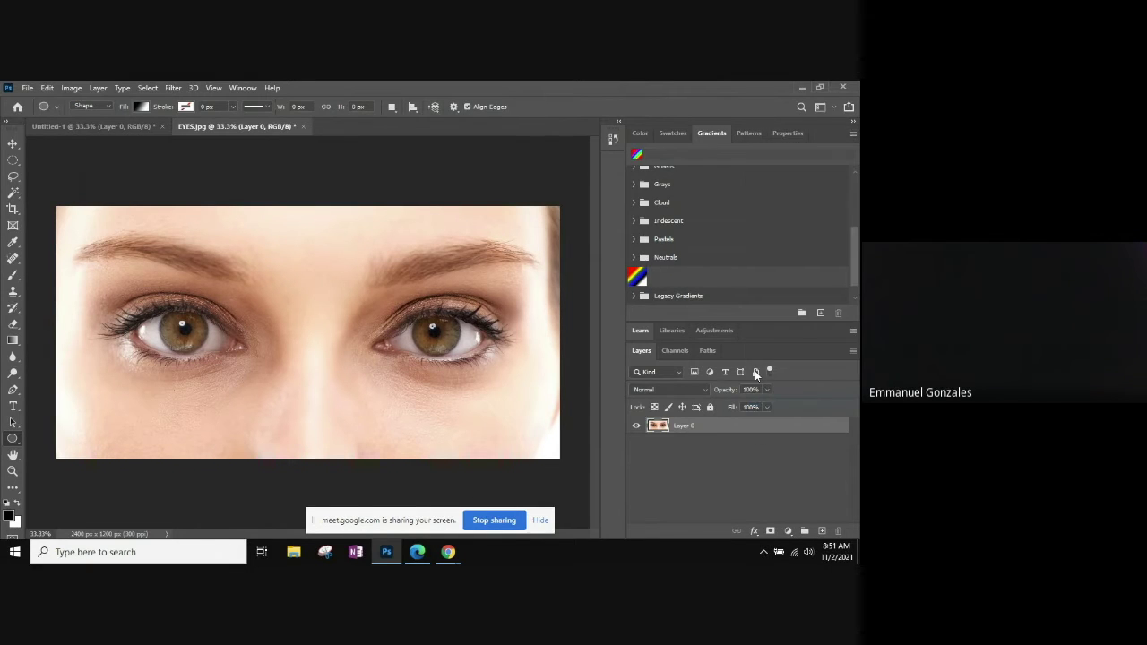
click(634, 297)
drag(857, 233, 851, 281)
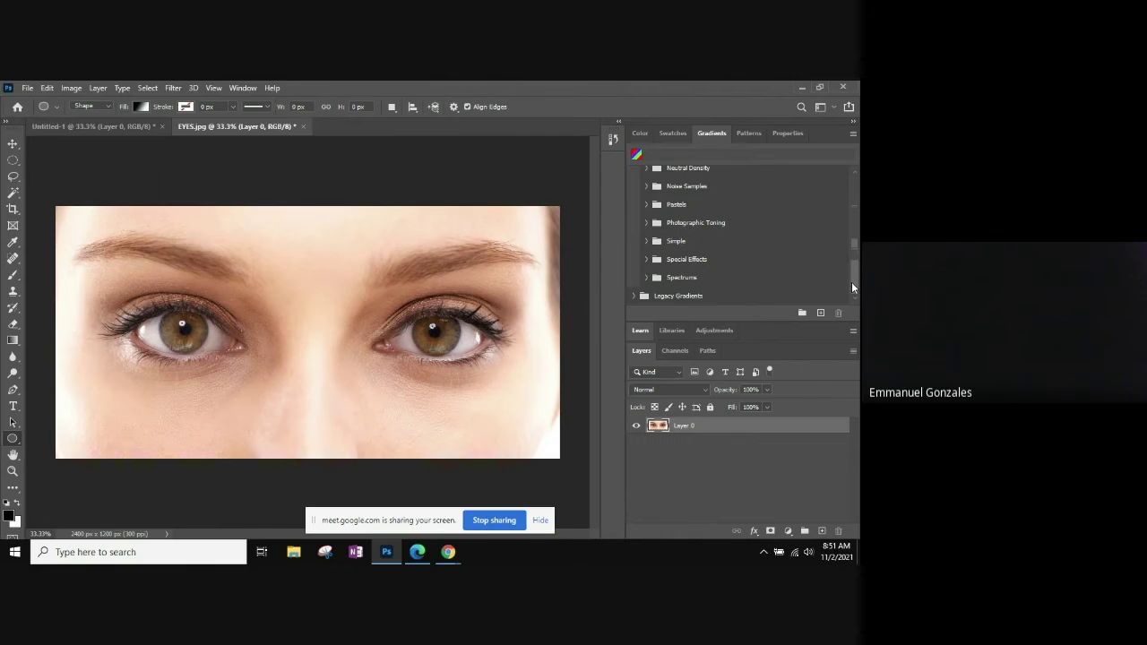
Step: Expand the Legacy Gradients subgroups from Spectrums back to Legacy Default Gradients and examine their swatches
click(647, 278)
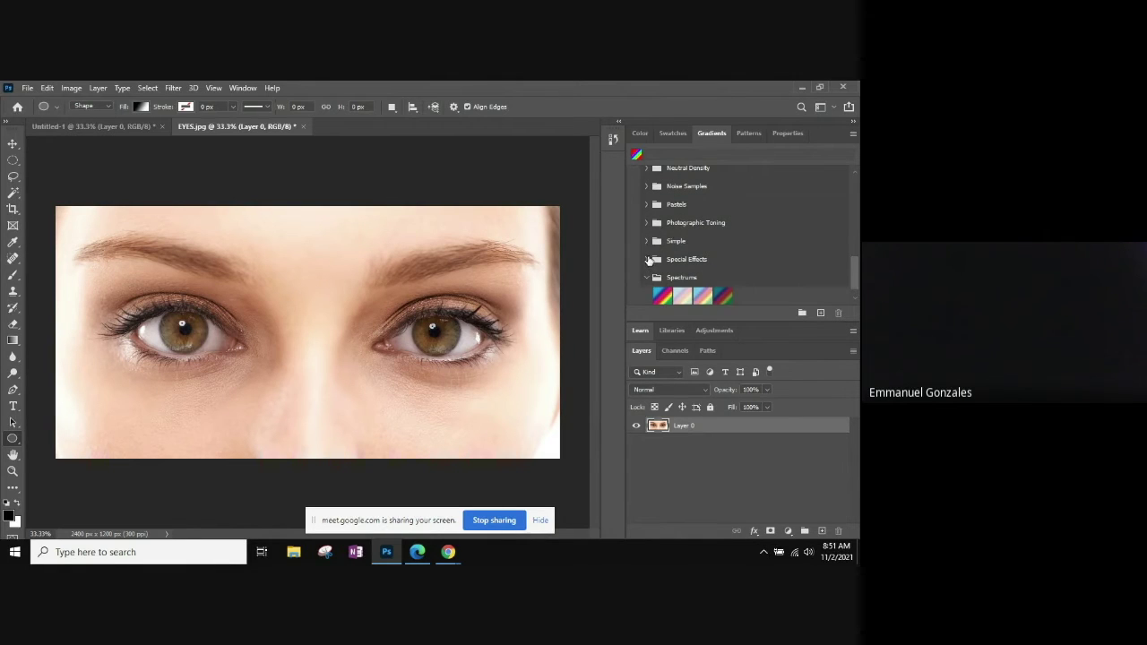
click(647, 259)
click(644, 240)
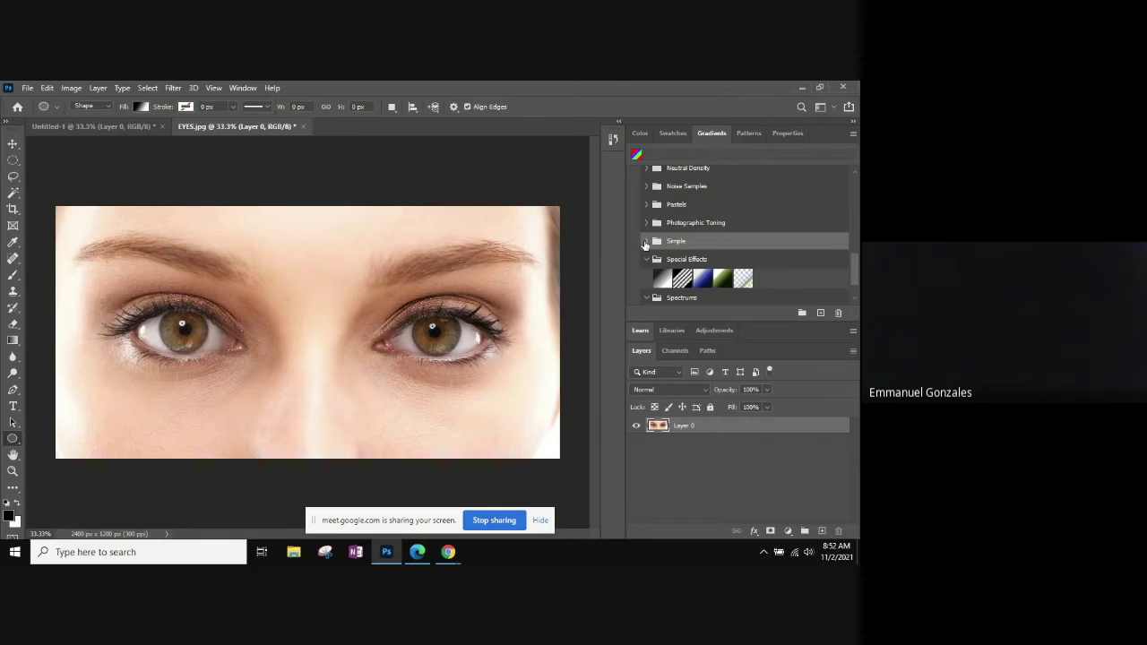
click(645, 242)
click(643, 223)
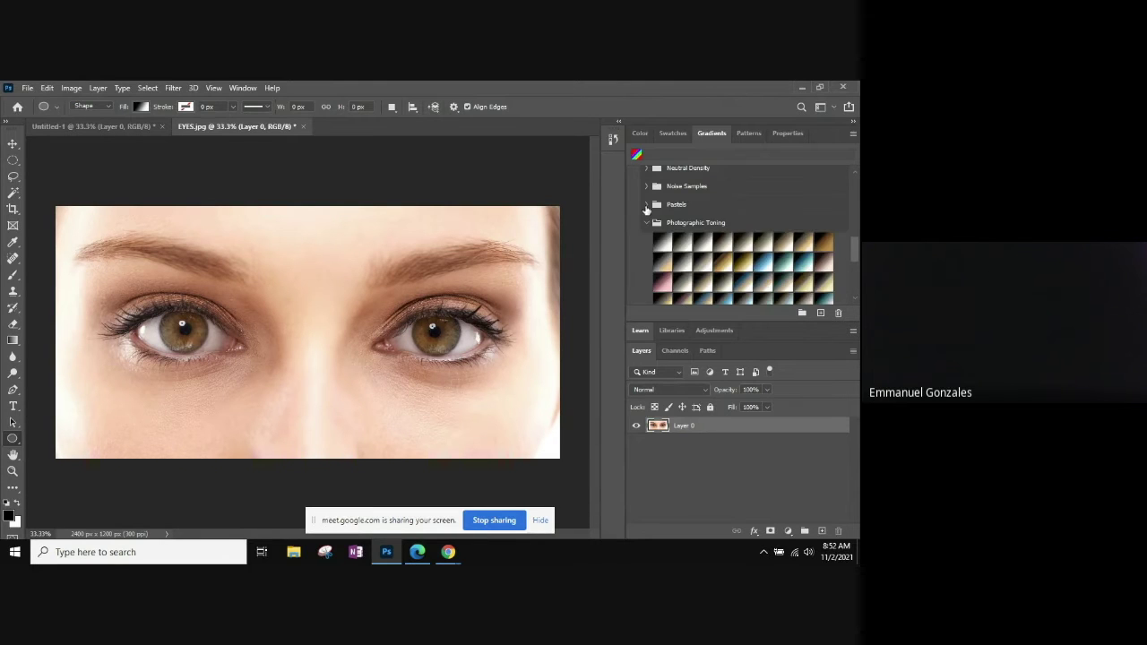
click(646, 204)
click(646, 186)
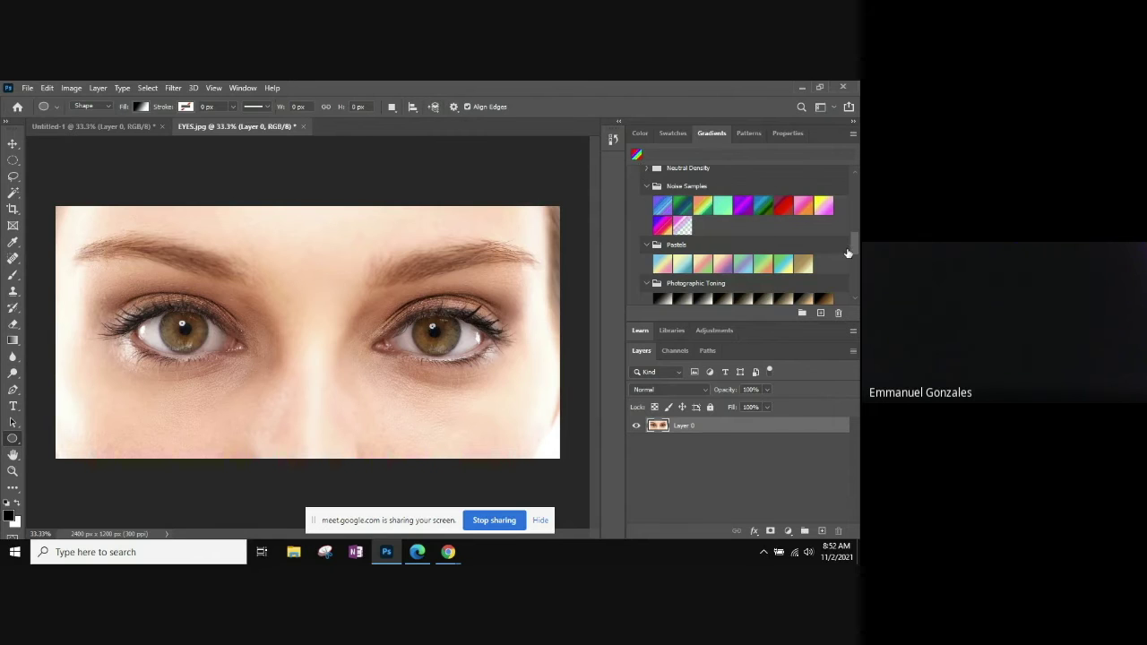
drag(853, 243, 853, 230)
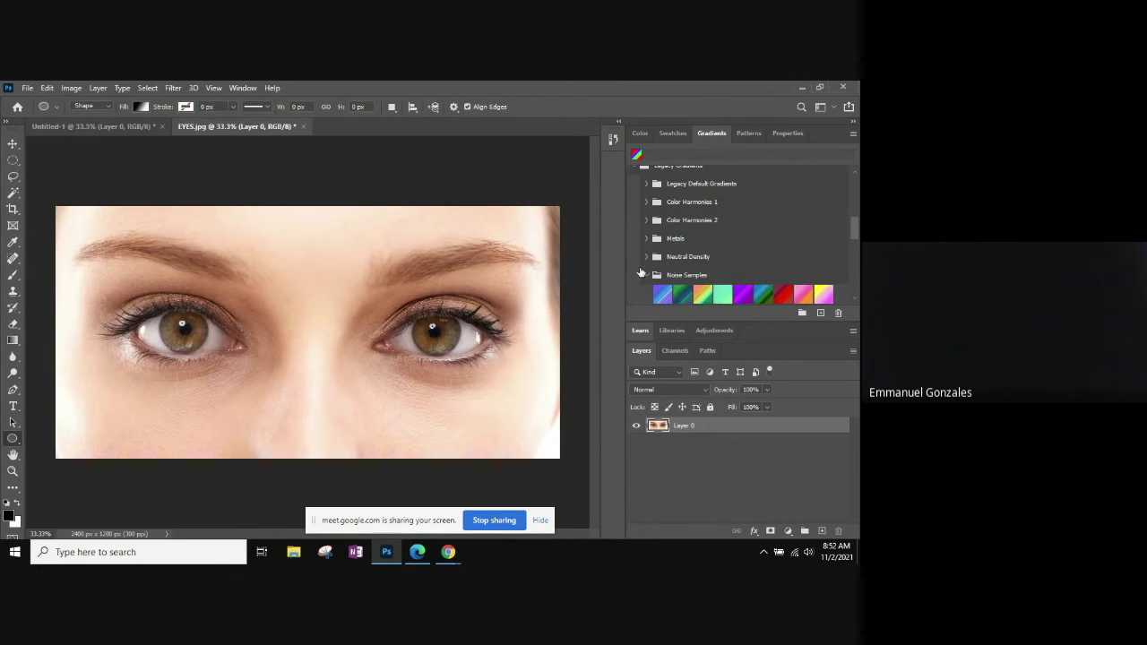
click(646, 258)
click(646, 239)
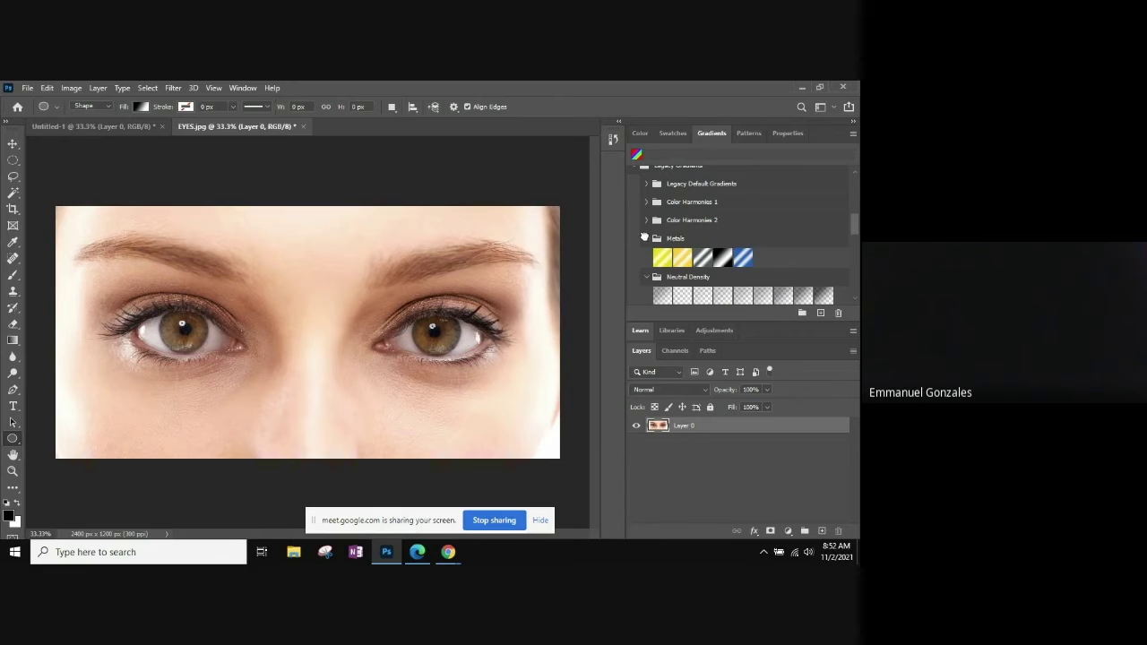
click(646, 219)
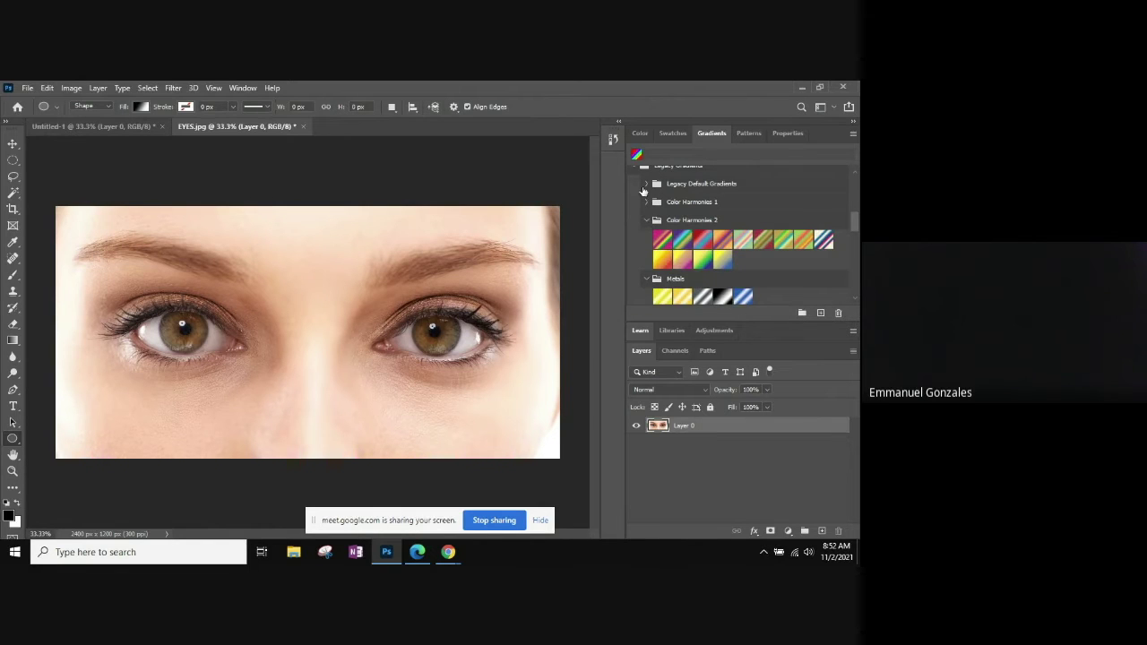
click(646, 202)
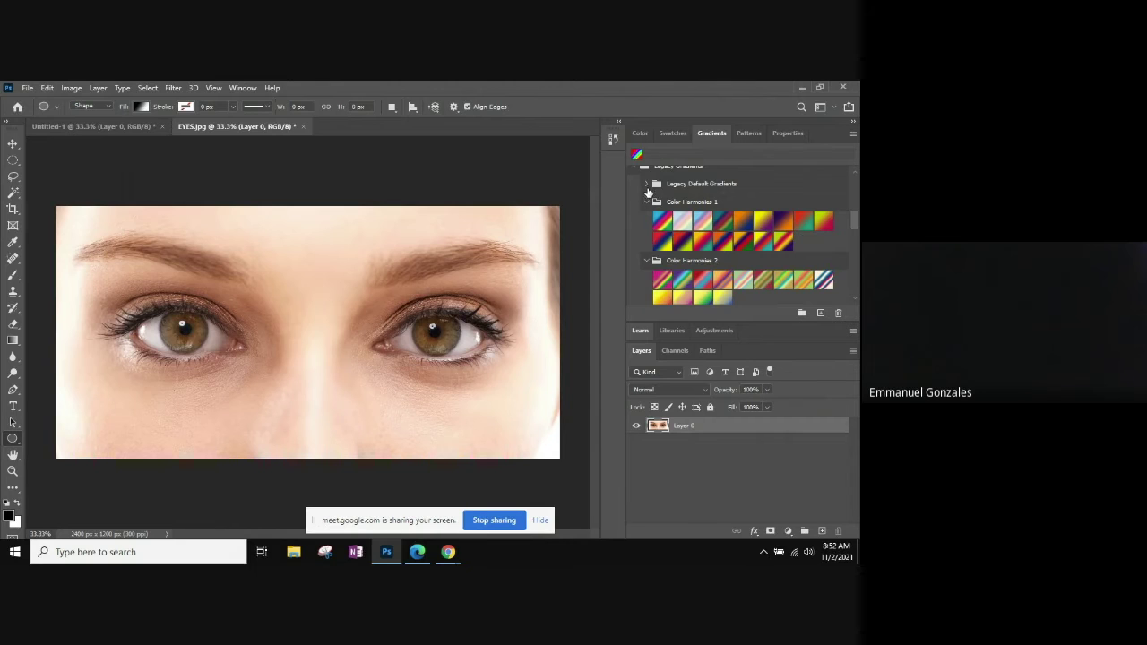
click(646, 184)
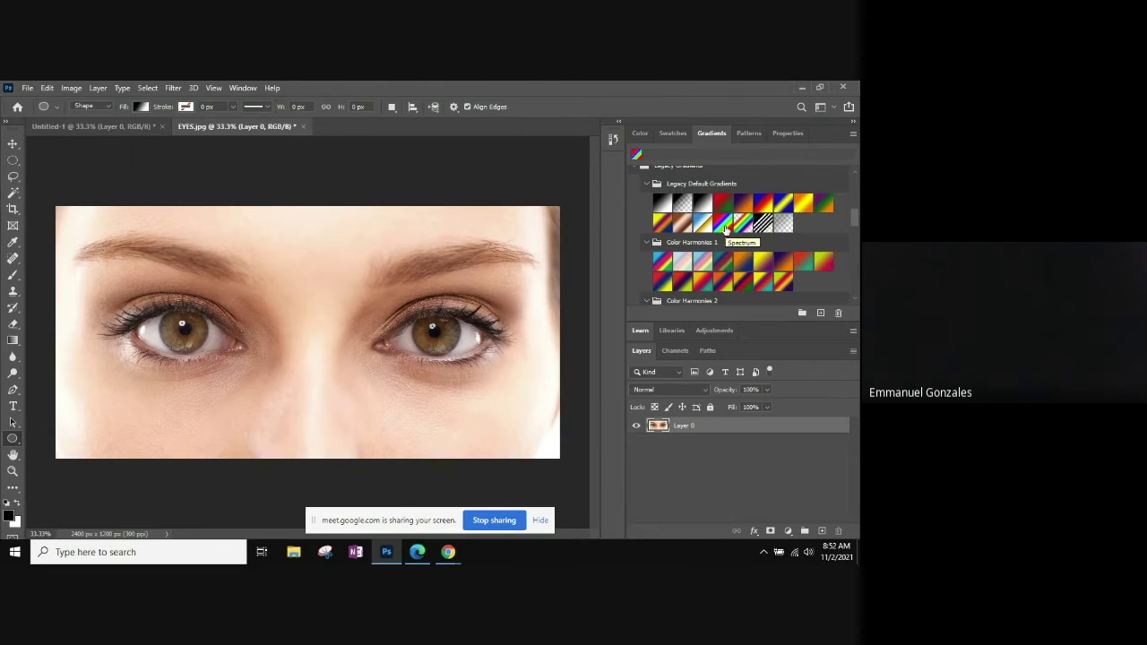
click(726, 229)
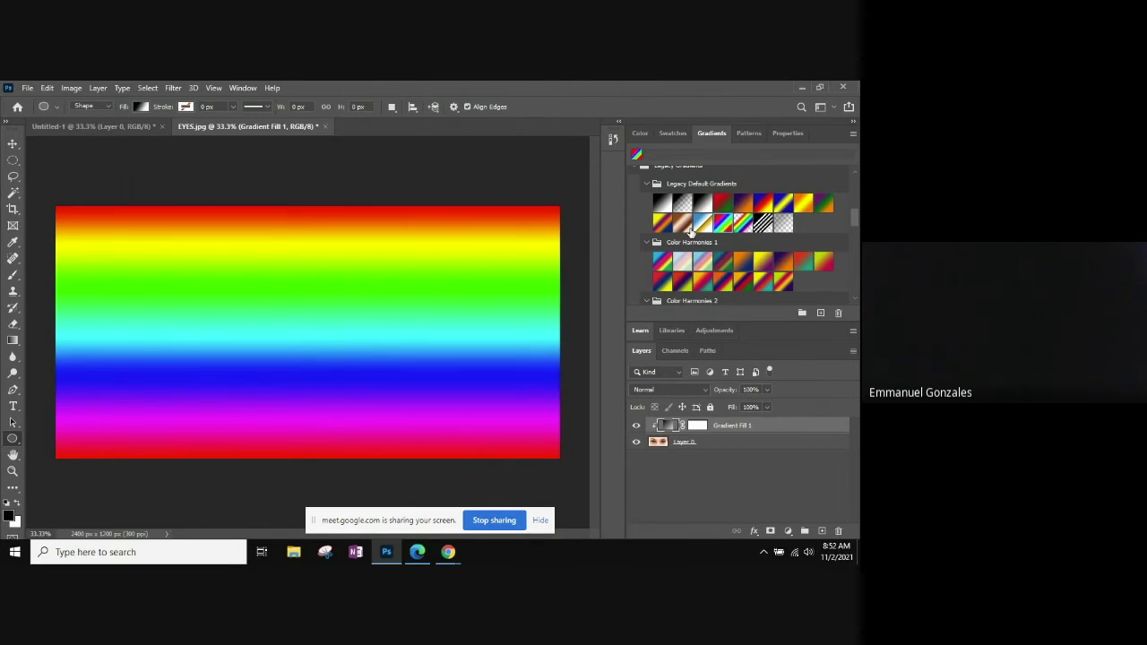
right_click(793, 433)
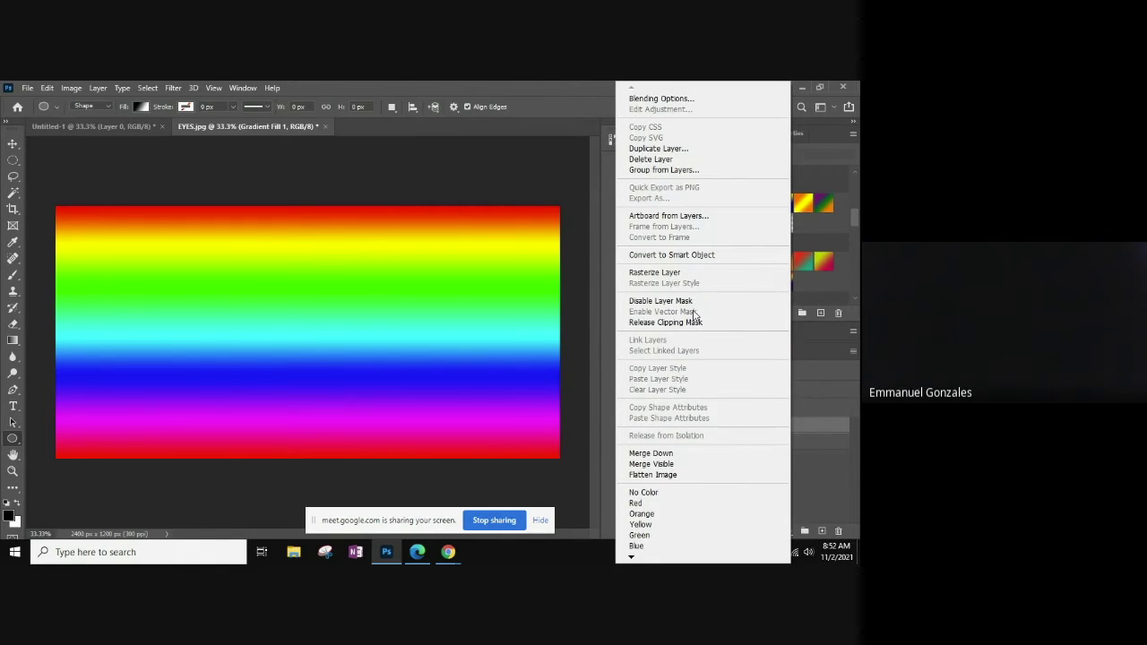
click(838, 393)
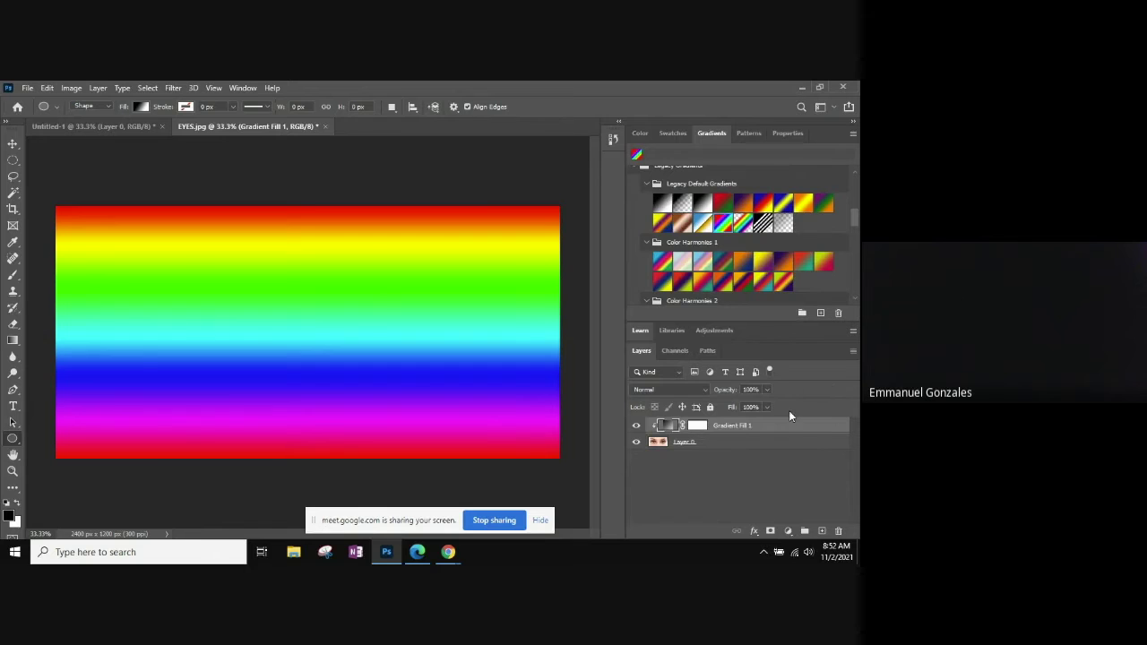
key(Delete)
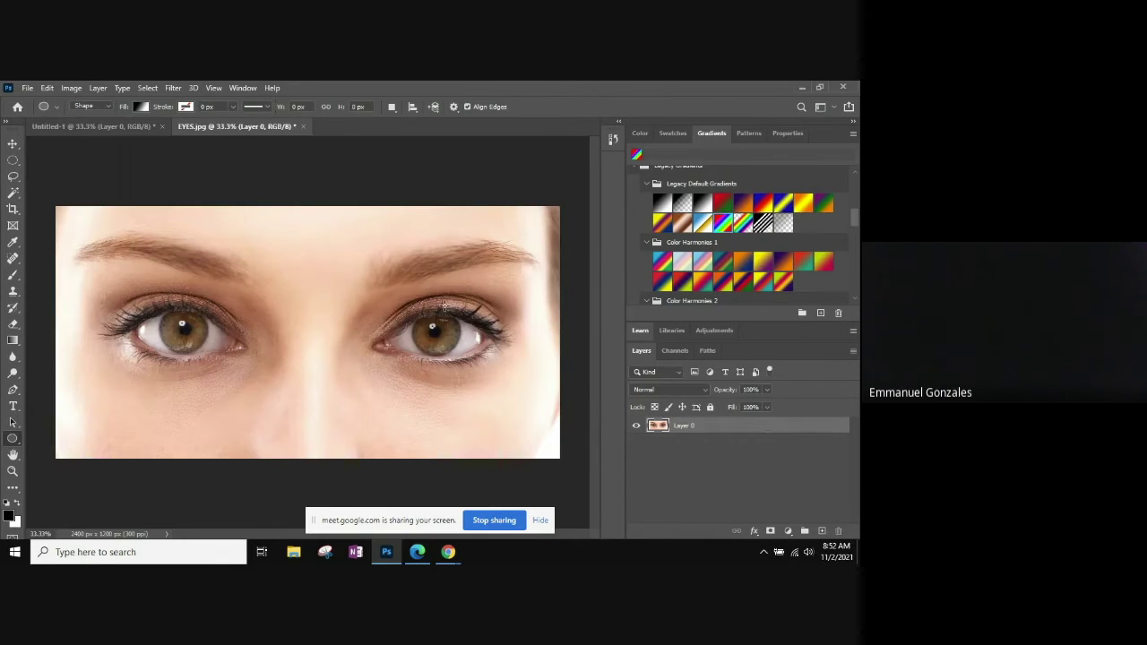
Step: Expand Legacy Gradients and its Spectrums subgroup among the ellipse fill's gradient presets
click(134, 106)
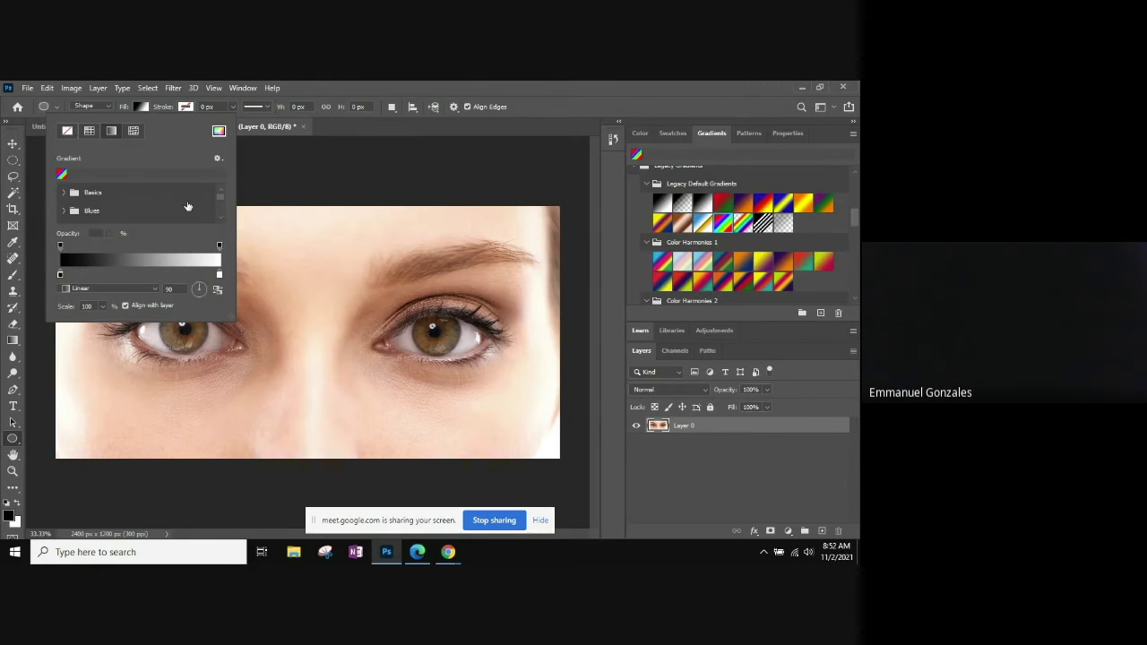
drag(219, 198, 221, 223)
click(64, 214)
drag(219, 206, 223, 212)
scroll(221, 210, down, 2)
click(75, 215)
drag(218, 213, 219, 224)
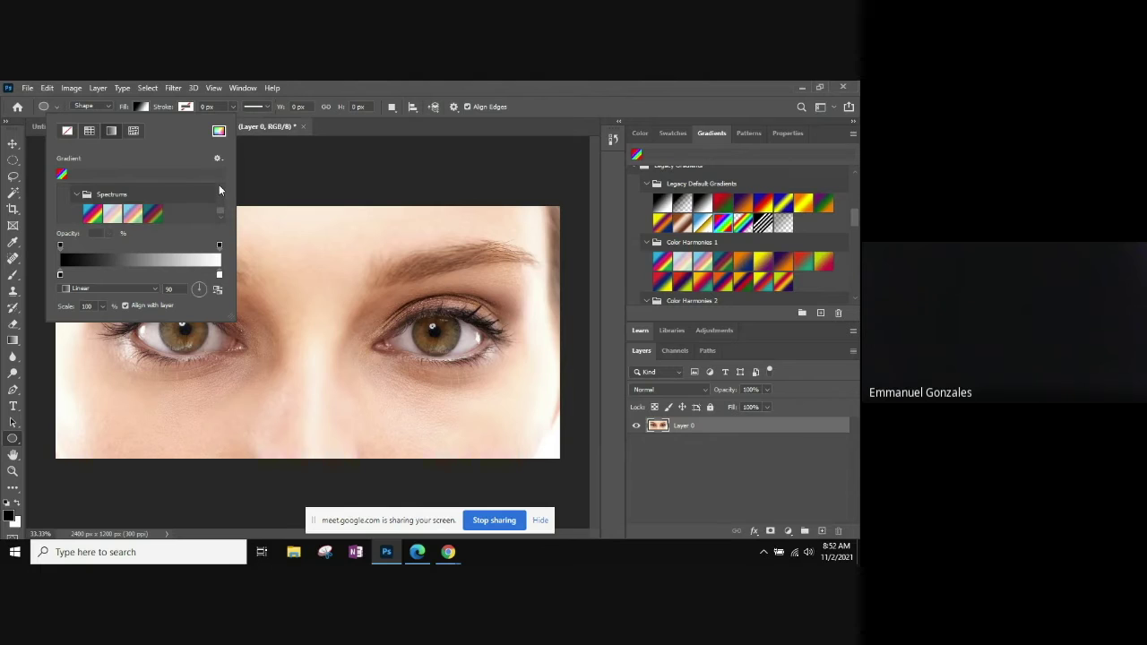
Step: Look through the legacy gradient subgroups in the ellipse fill presets for the Legacy Default Gradients group
click(220, 188)
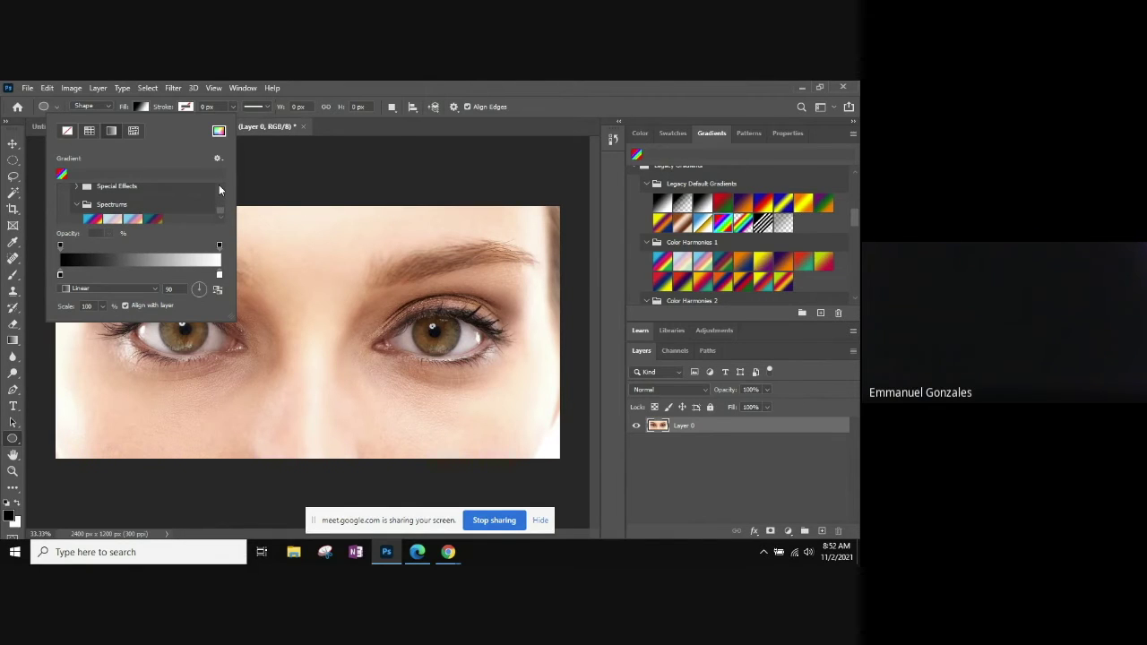
click(220, 188)
click(220, 189)
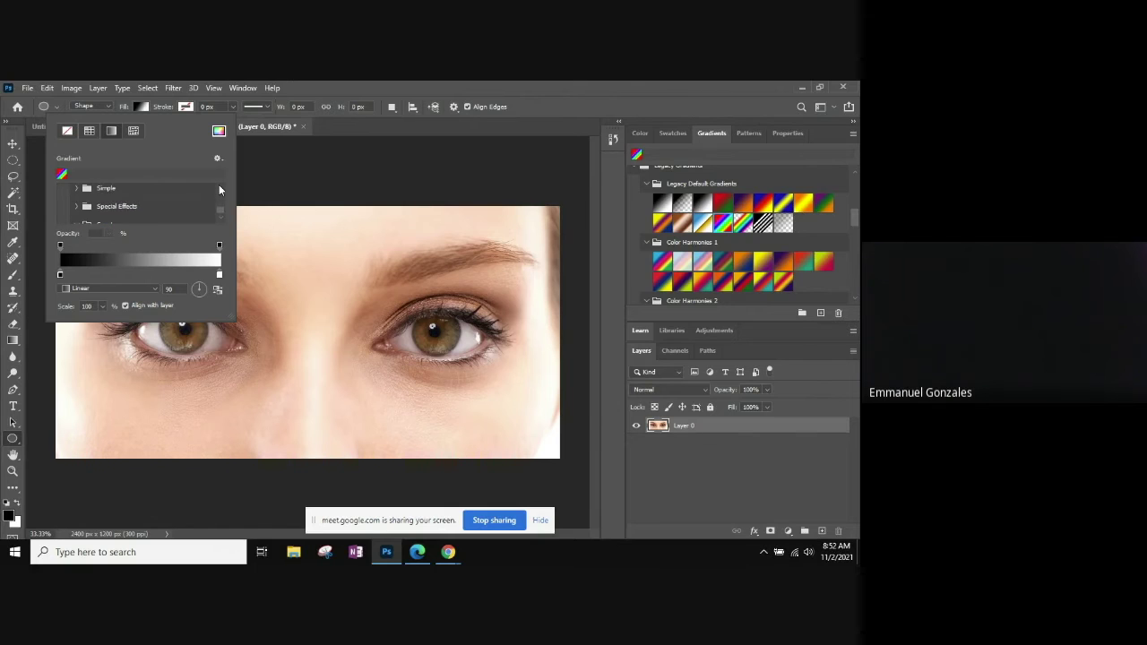
click(219, 188)
click(219, 188)
click(219, 188)
click(220, 188)
click(220, 188)
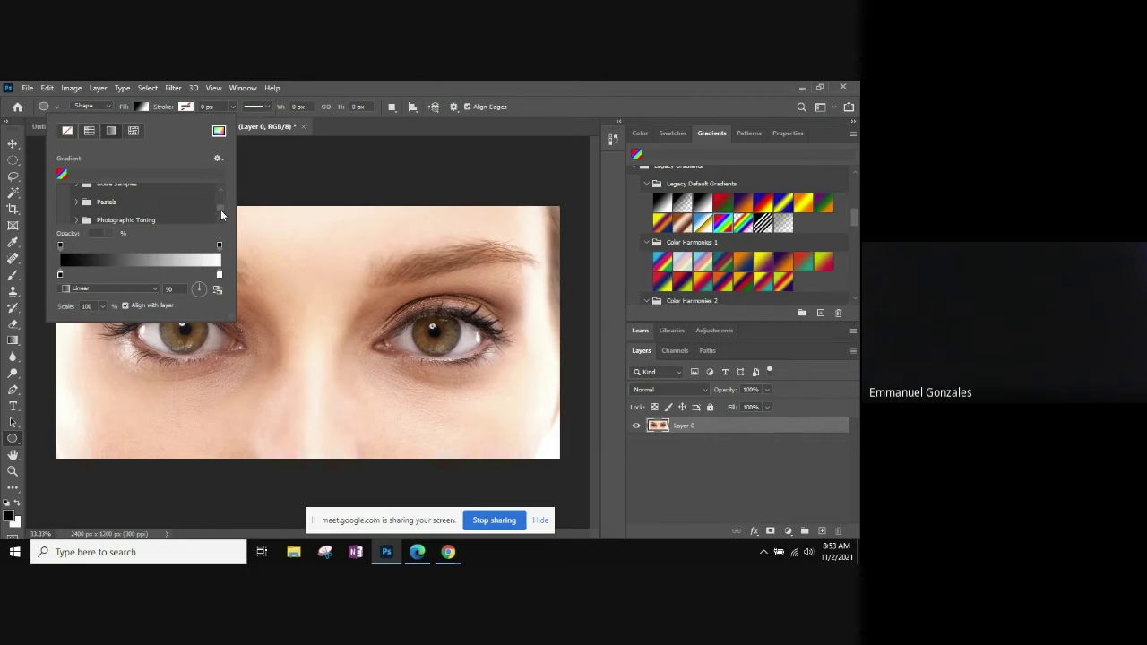
drag(220, 210, 221, 220)
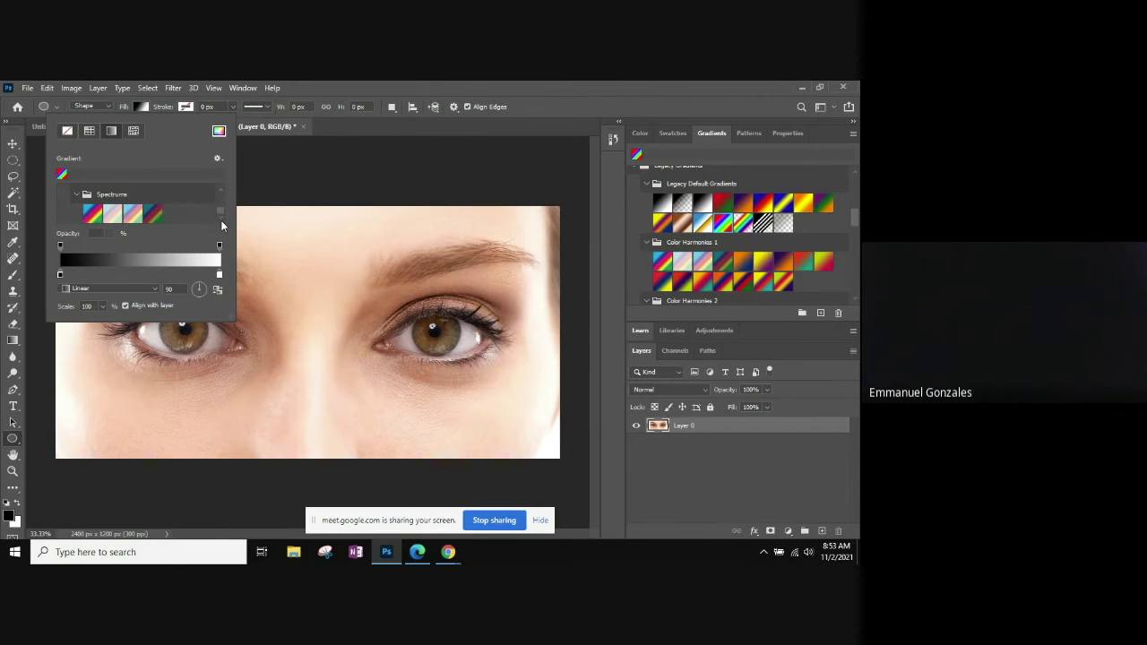
click(220, 187)
click(221, 188)
click(220, 187)
click(220, 187)
click(220, 187)
click(220, 187)
click(221, 187)
click(221, 190)
click(221, 190)
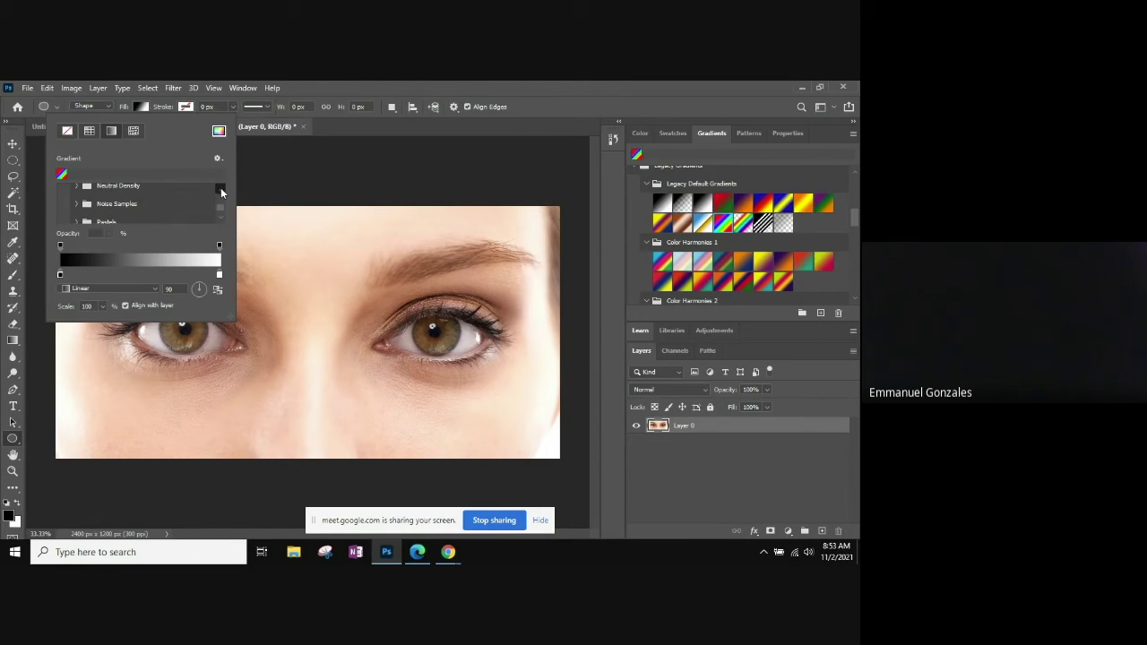
scroll(221, 208, up, 5)
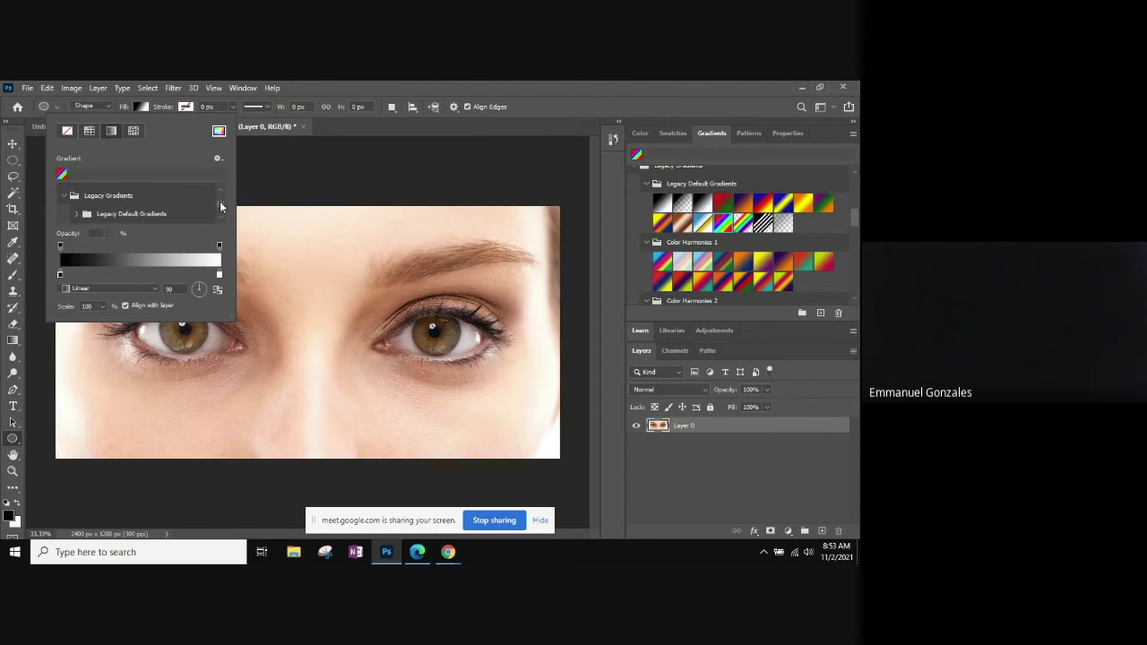
Step: Expand Legacy Default Gradients in the ellipse fill presets and choose the Spectrum gradient as the fill
click(77, 214)
click(221, 216)
click(222, 216)
click(222, 217)
click(221, 217)
click(221, 217)
click(222, 217)
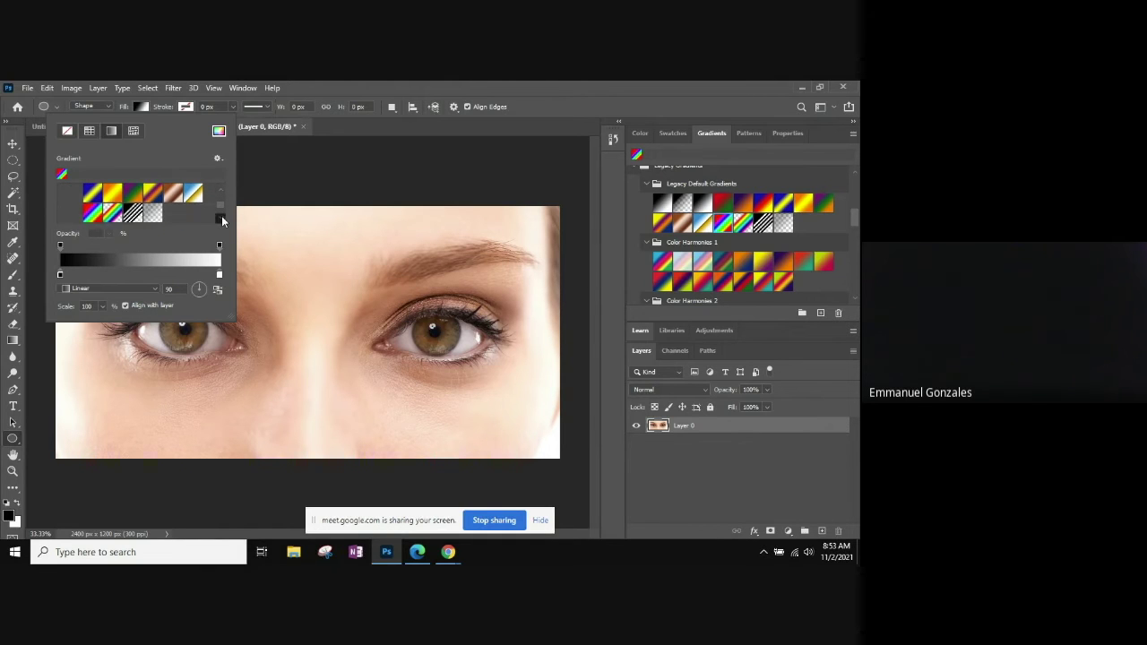
click(93, 213)
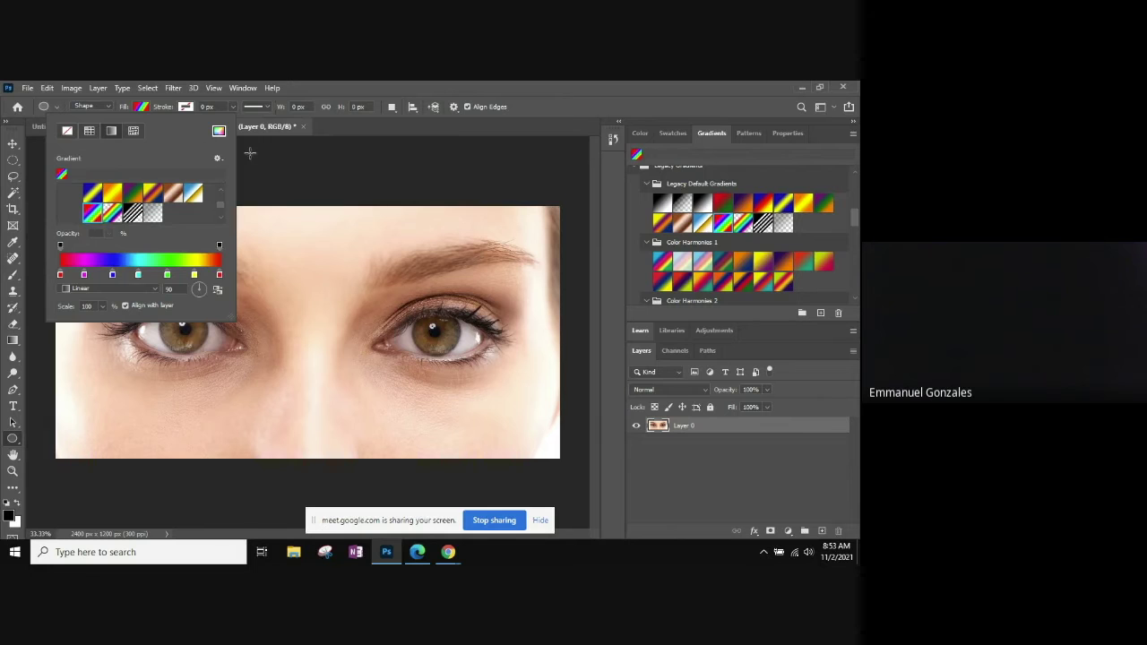
click(335, 195)
Step: Draw a circle about 239 px in diameter over the iris of the eye on the photo's right side
click(339, 201)
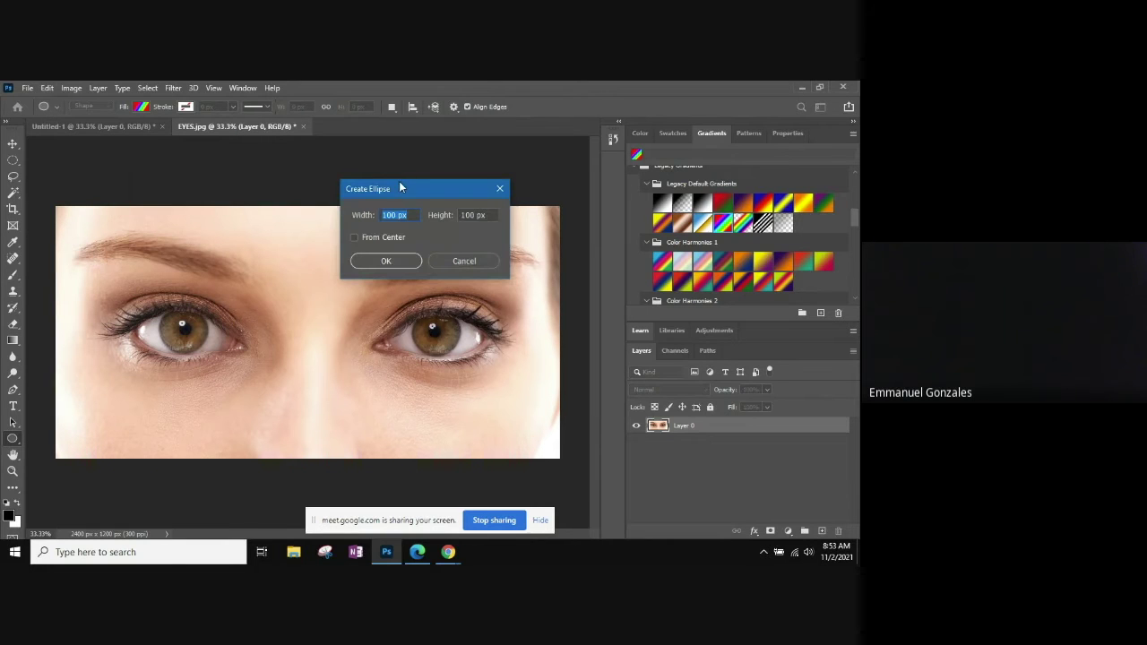
click(464, 260)
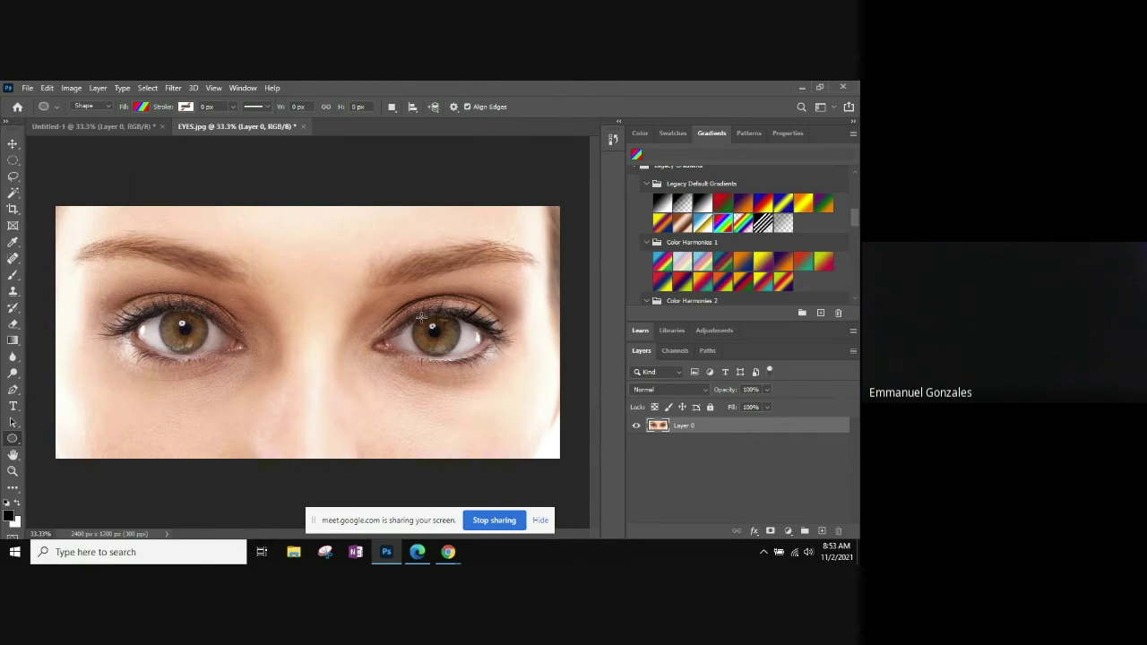
drag(421, 318, 466, 355)
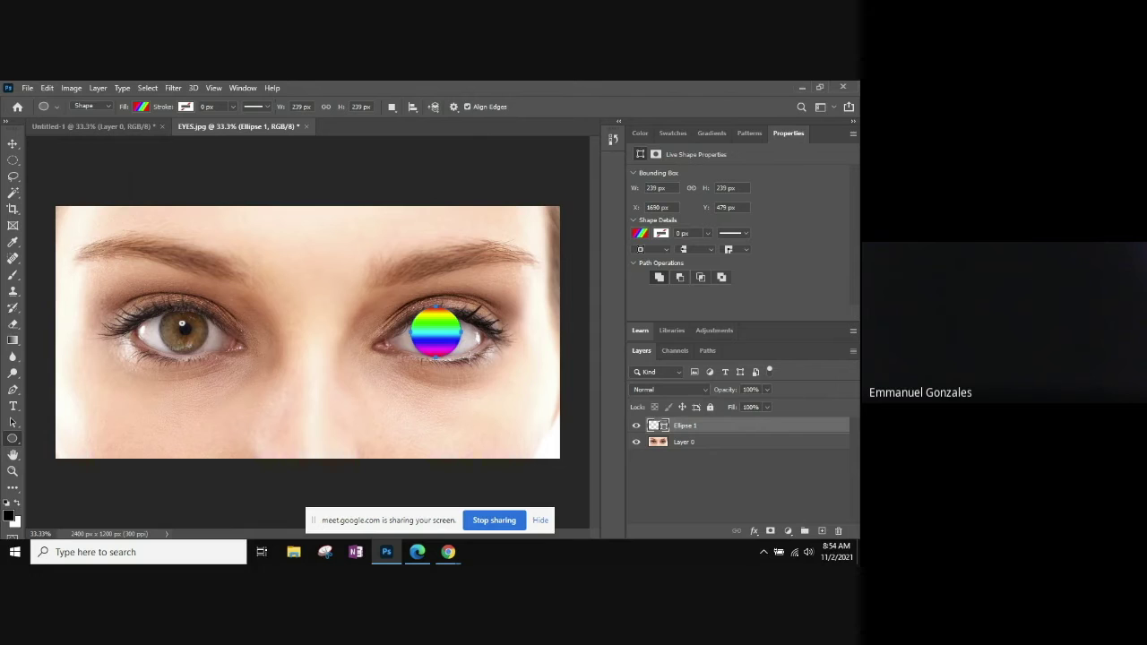
Step: Set the gradient style of the ellipse's Spectrum fill to Angle
click(141, 107)
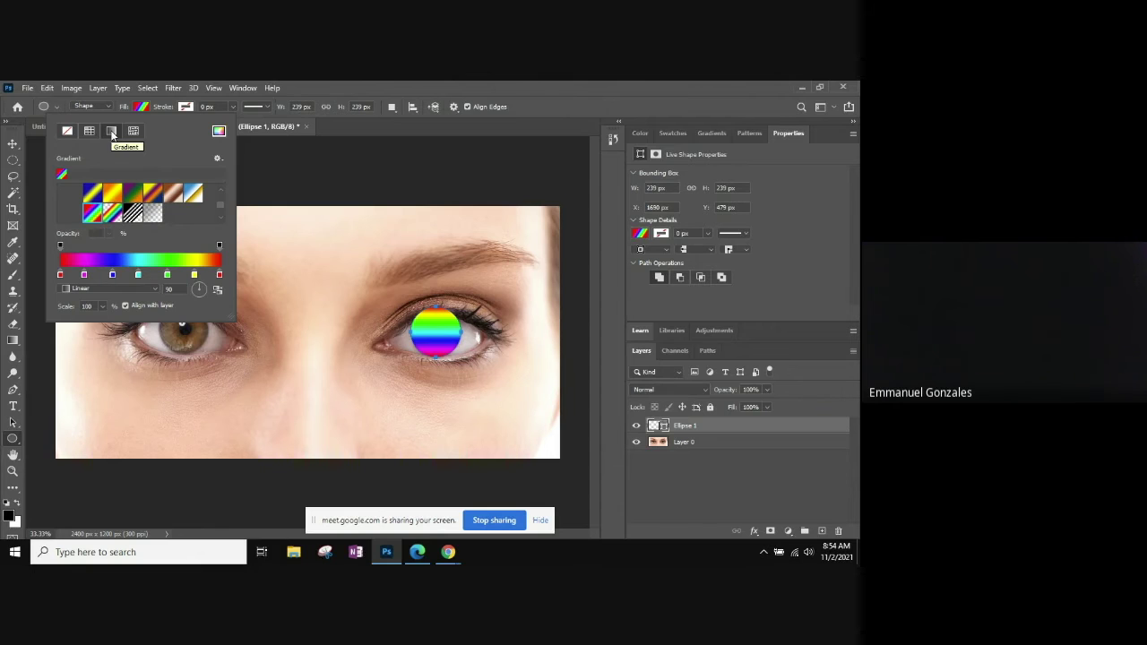
click(153, 287)
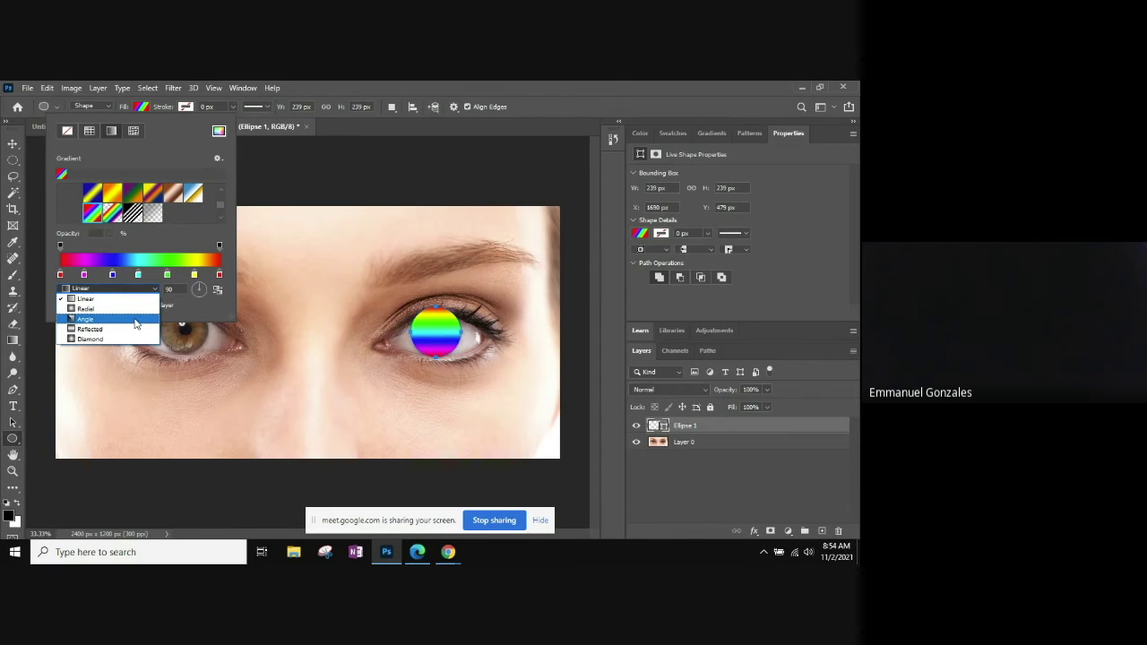
click(135, 320)
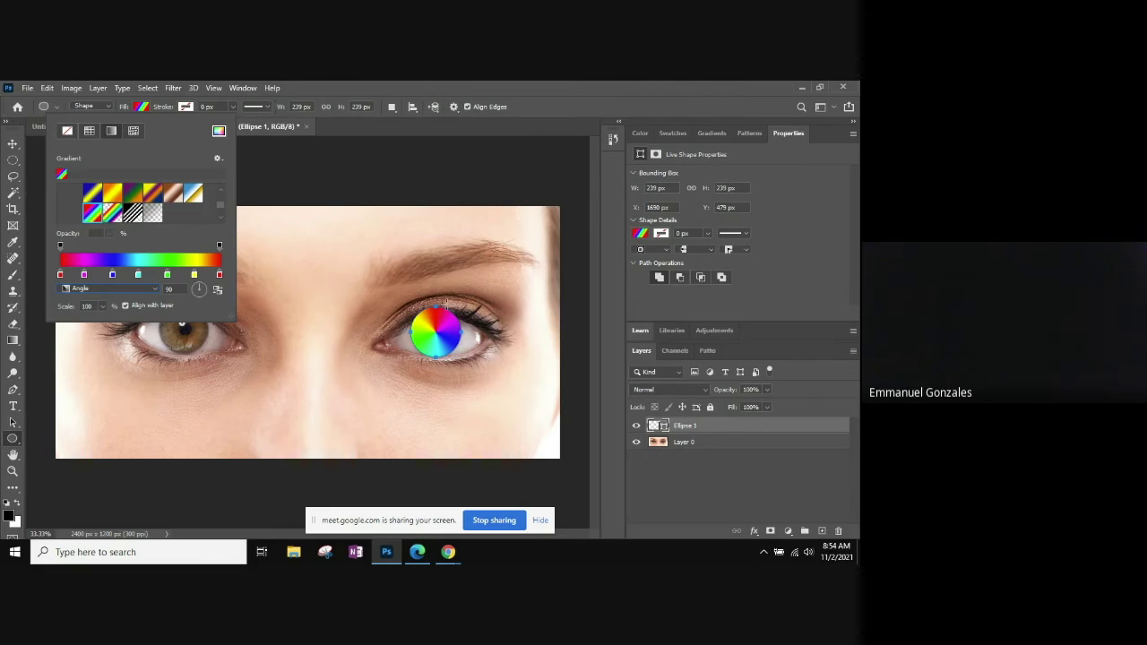
click(15, 133)
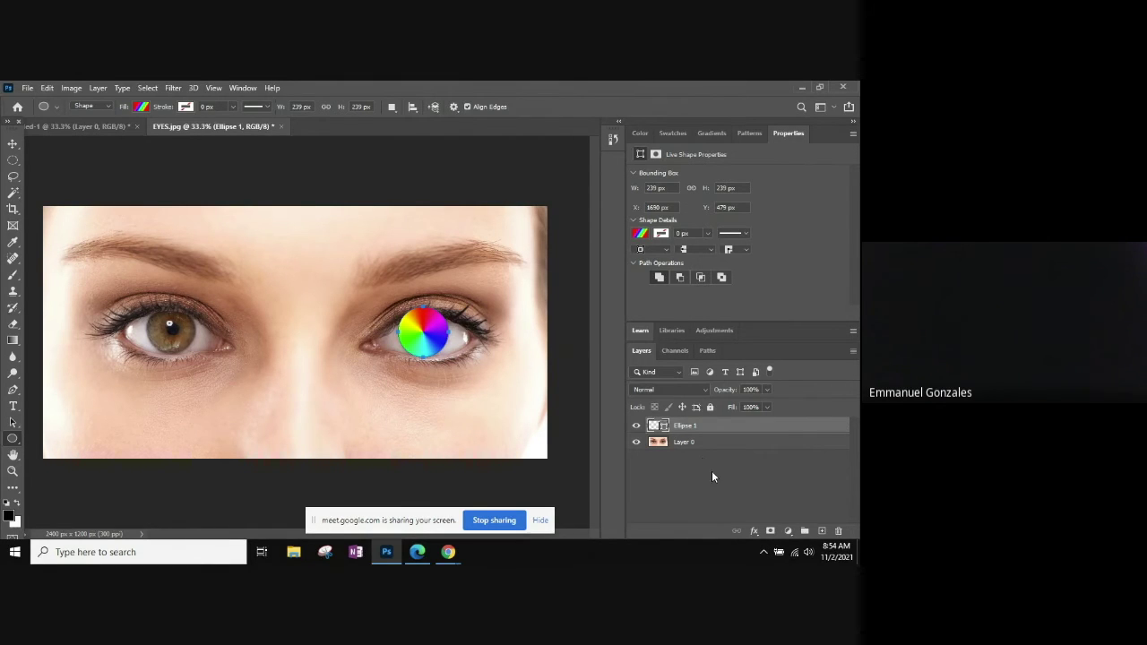
Step: Set the Ellipse 1 layer's blend mode to Color and nudge the circle slightly to fit the iris
click(669, 390)
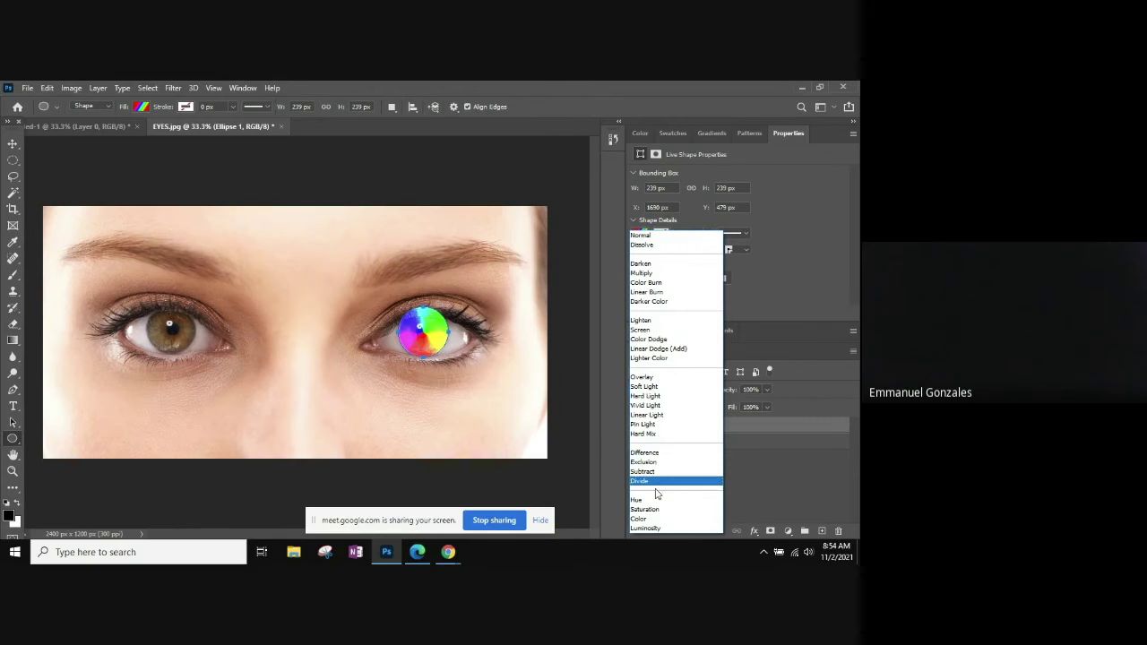
click(655, 520)
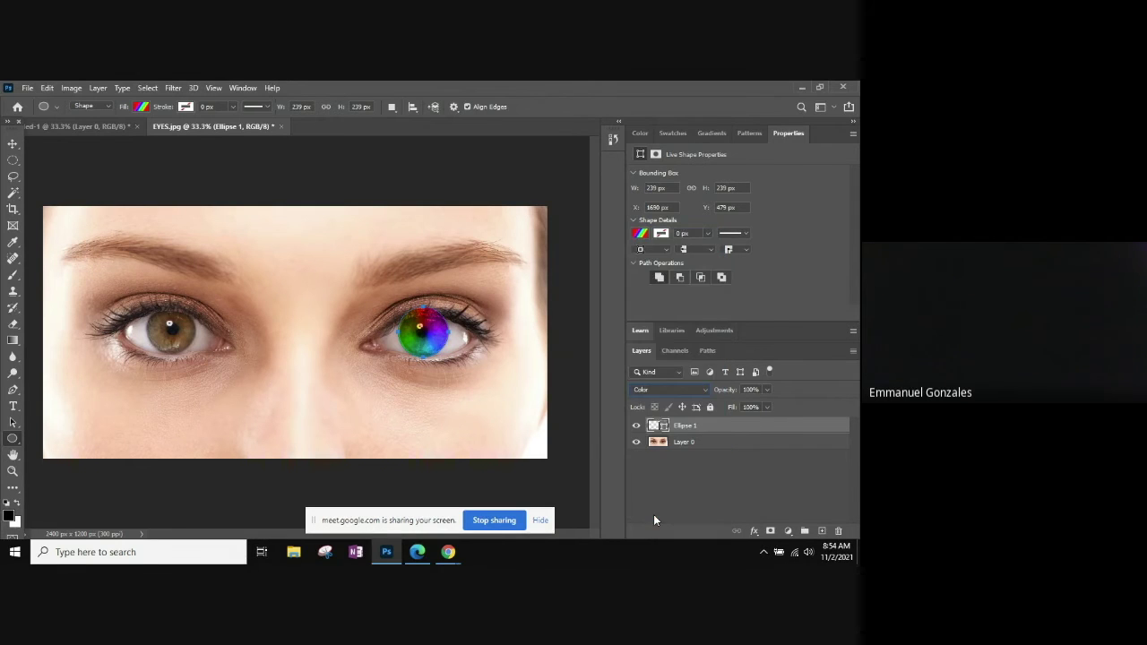
click(13, 144)
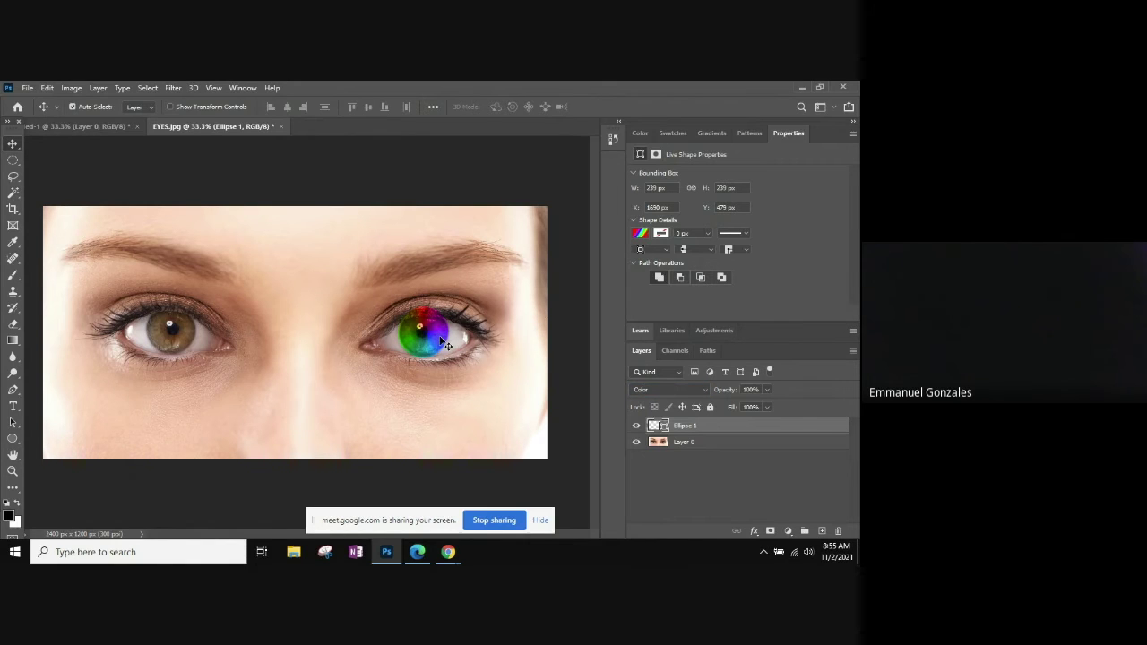
drag(443, 343, 443, 343)
Step: Add a layer mask to Ellipse 1 and brush black over the pupil and its highlight to remove the colour there
click(771, 531)
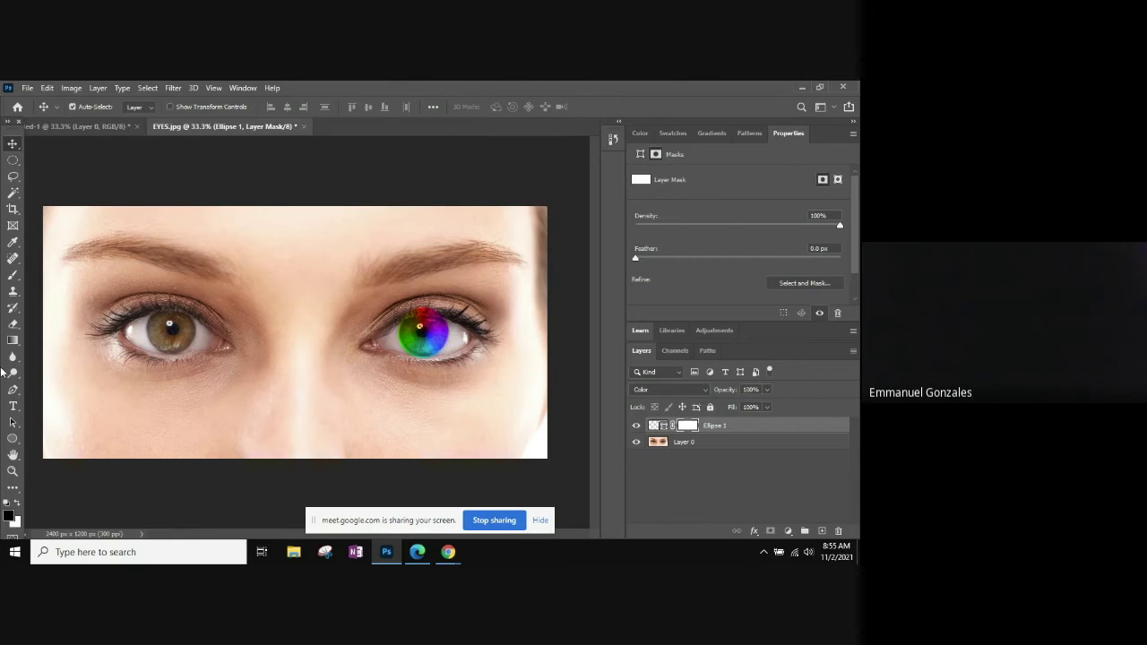
click(12, 275)
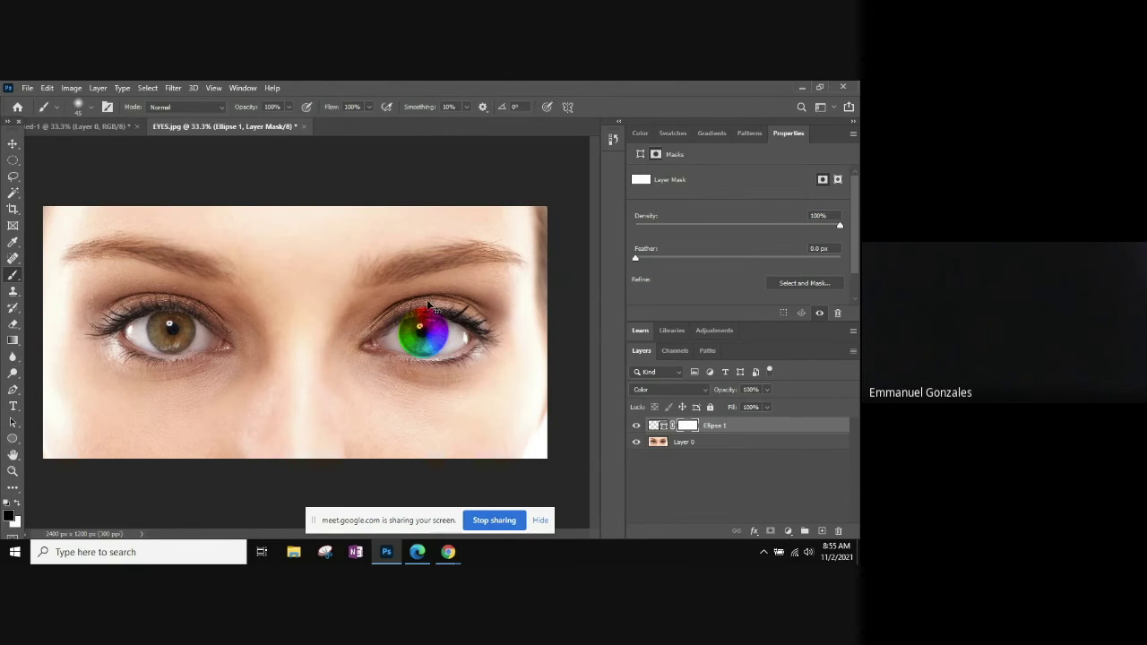
key(ctrl+plus)
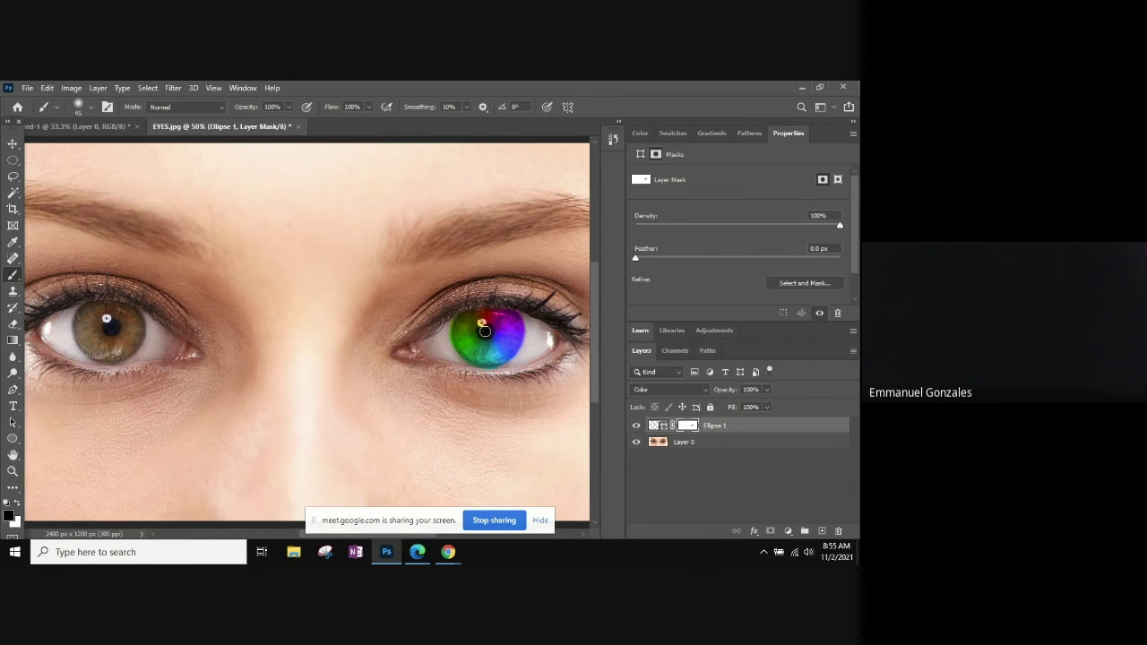
key(bracketright)
key(bracketright)
key(bracketright)
key(bracketright)
Step: Select the Ellipse 1 shape instead of its mask and open its gradient fill options with the Ellipse tool
click(658, 425)
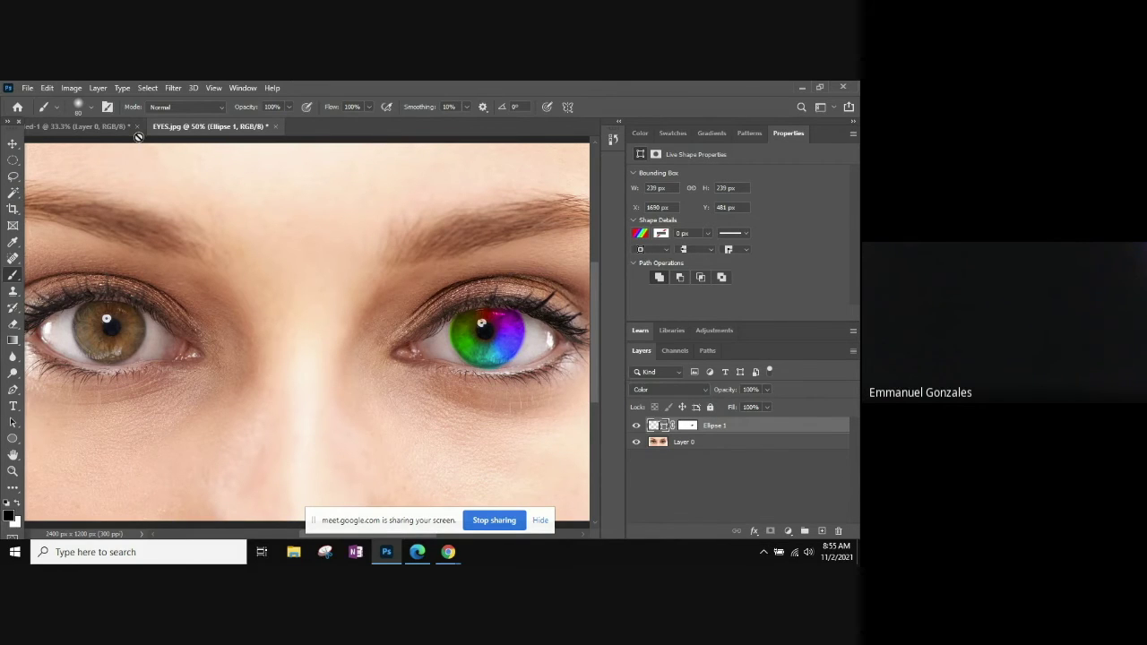
click(12, 438)
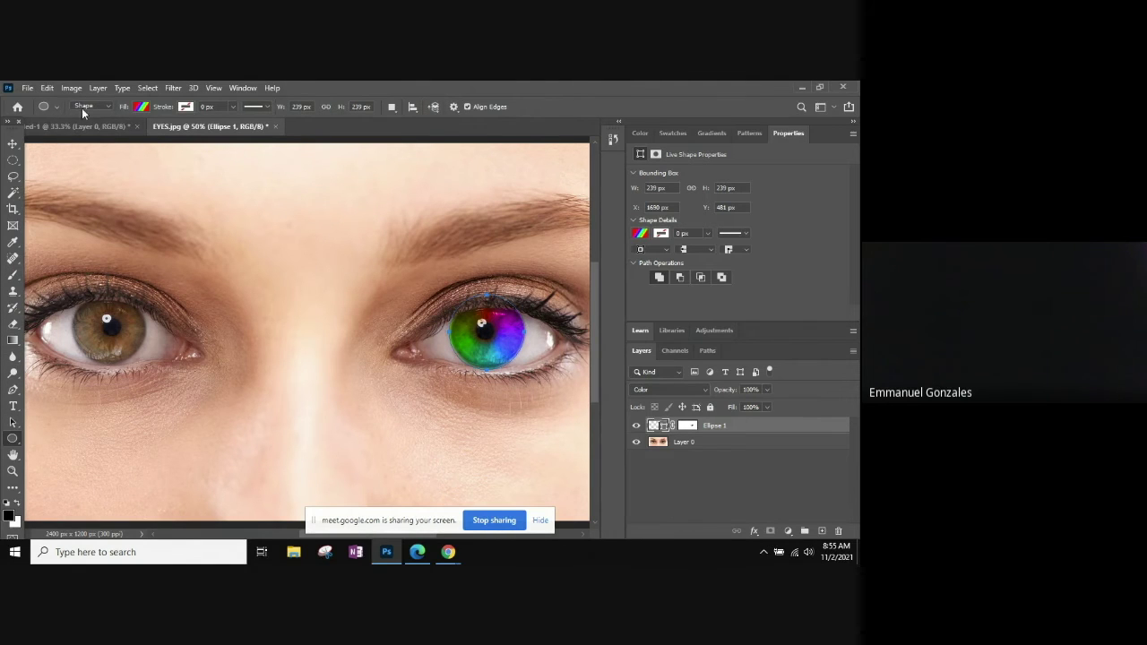
click(139, 106)
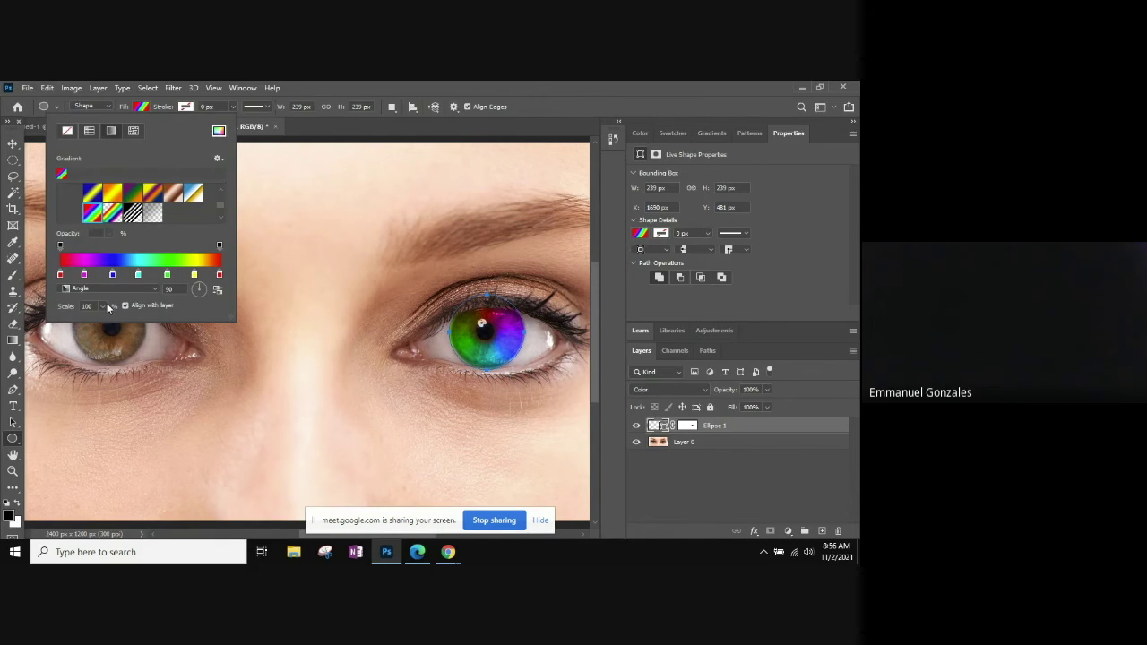
Step: Try the Diamond gradient style on the ellipse with several other legacy default presets, ending on the Spectrum preset
click(154, 287)
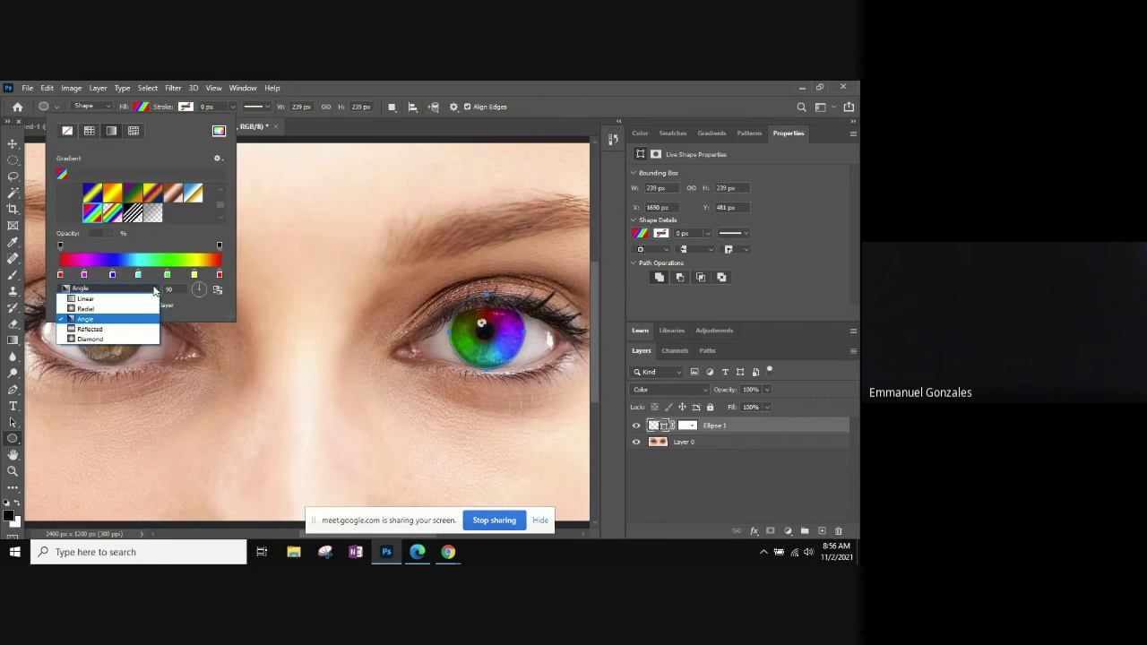
click(140, 338)
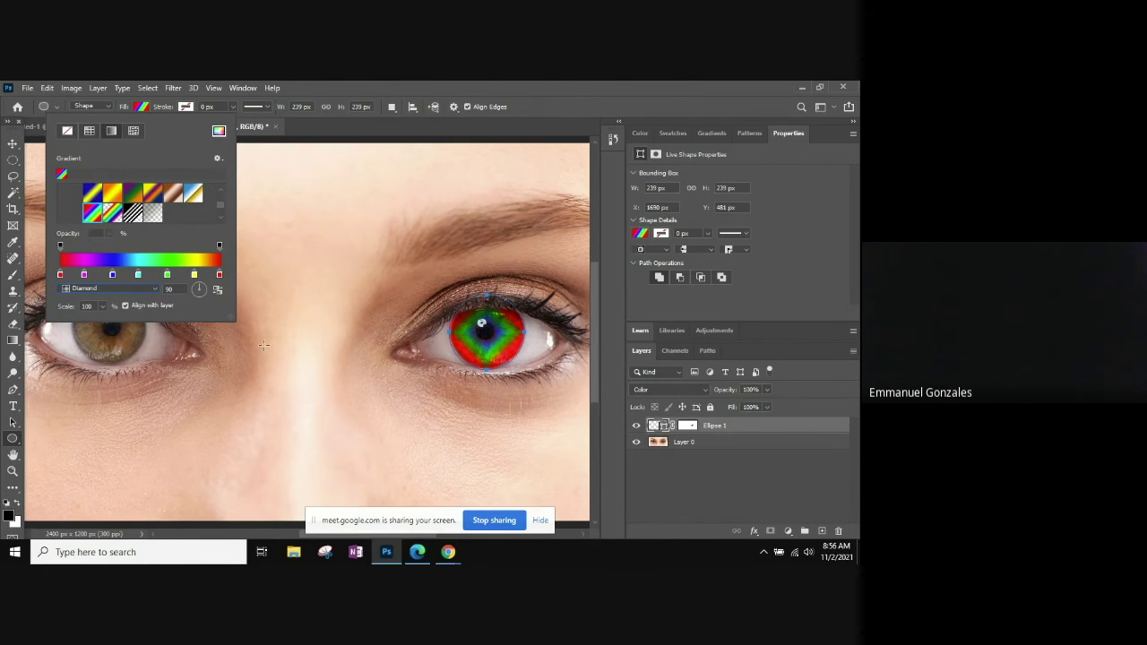
click(84, 276)
click(109, 196)
click(96, 197)
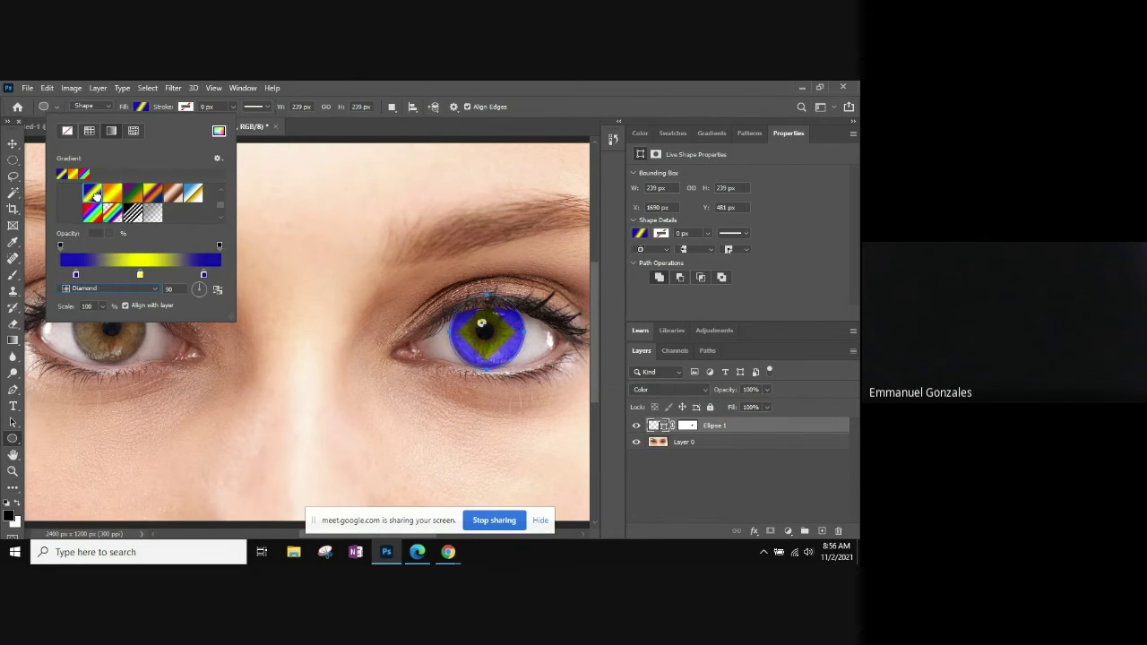
click(153, 196)
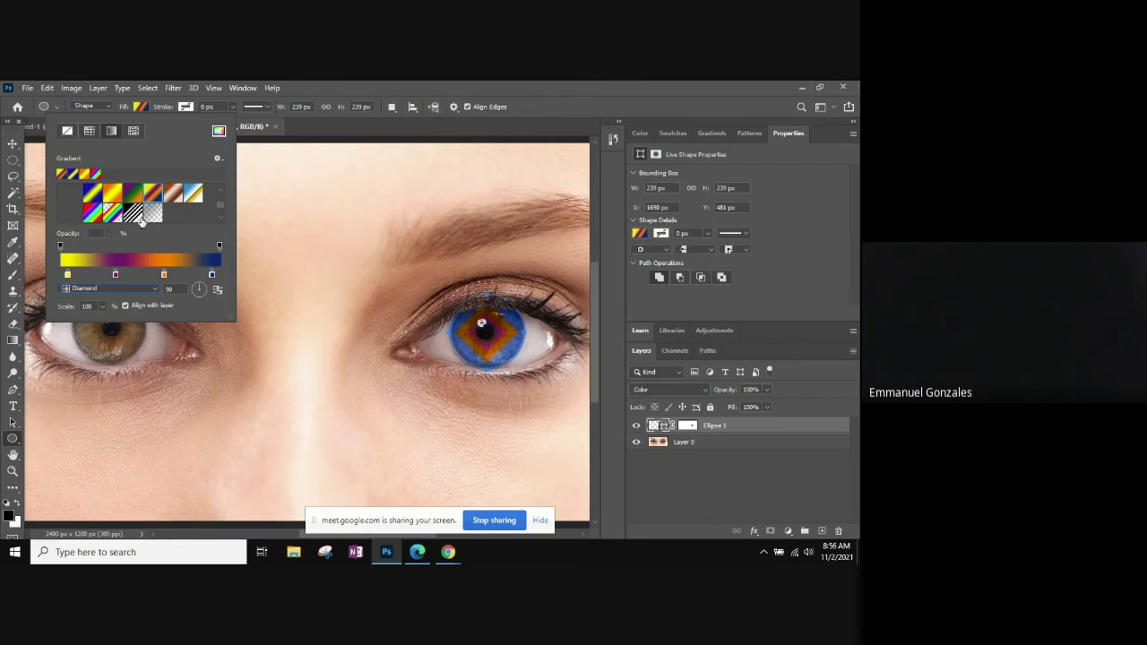
click(112, 213)
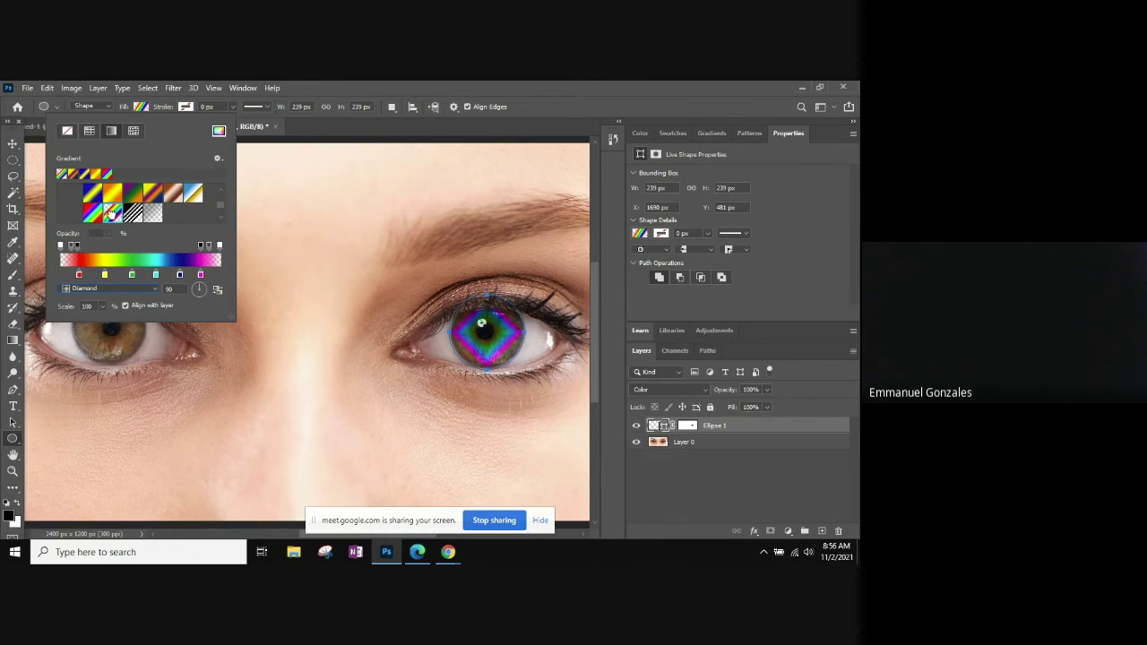
click(173, 192)
click(153, 195)
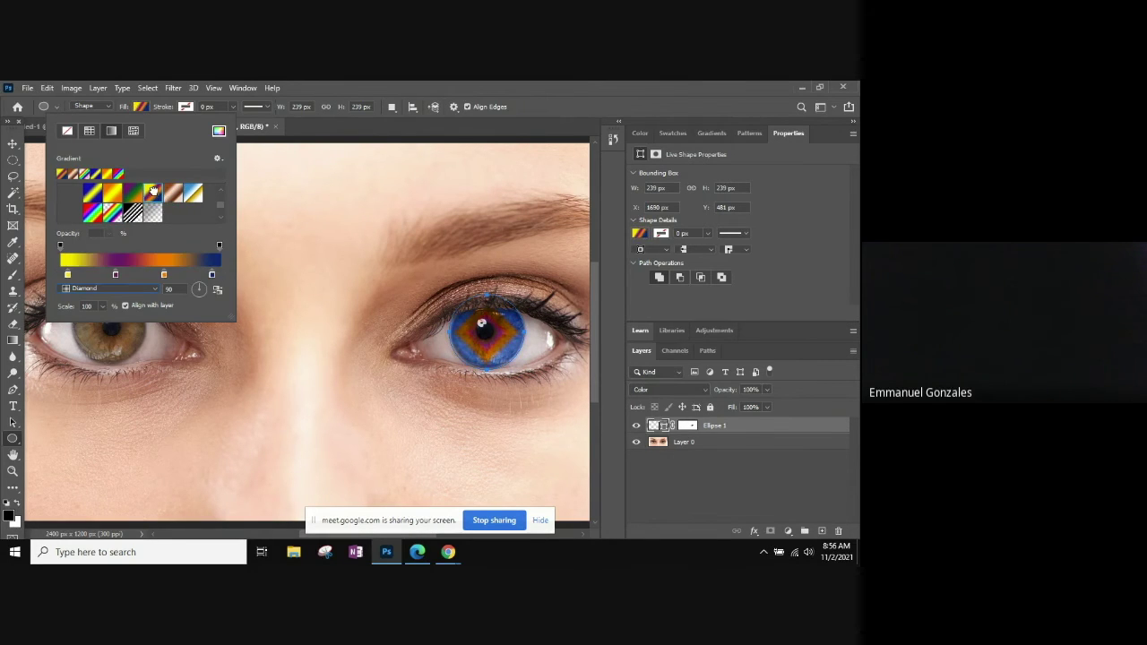
click(93, 211)
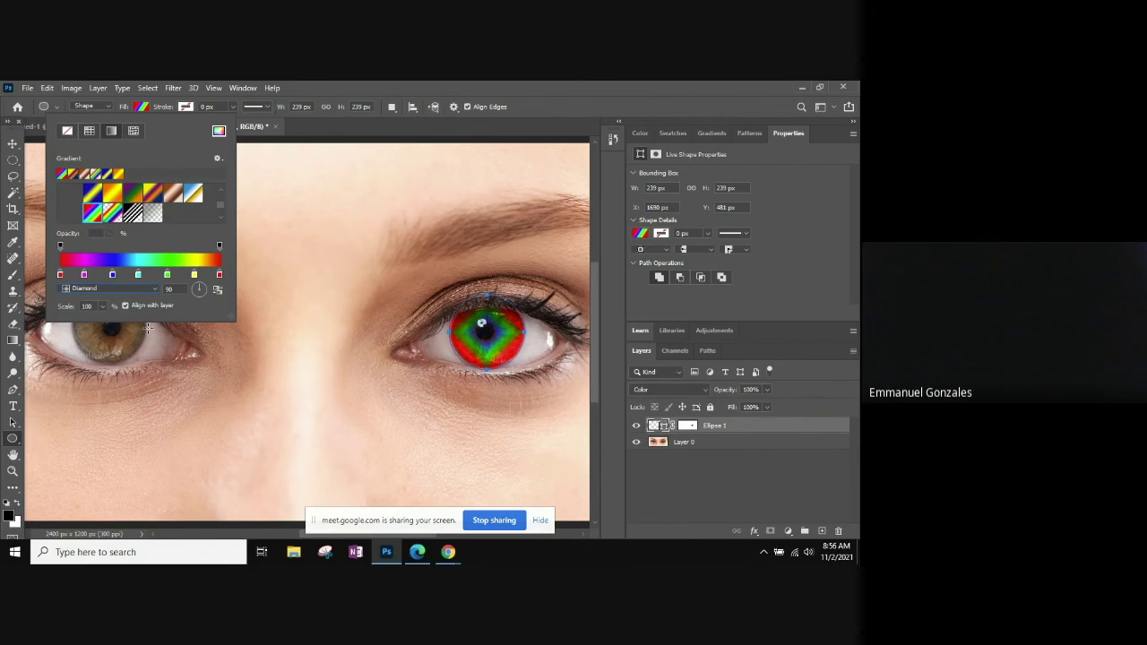
Step: Try the Reflected and Angle gradient styles on the ellipse's Spectrum fill
click(115, 288)
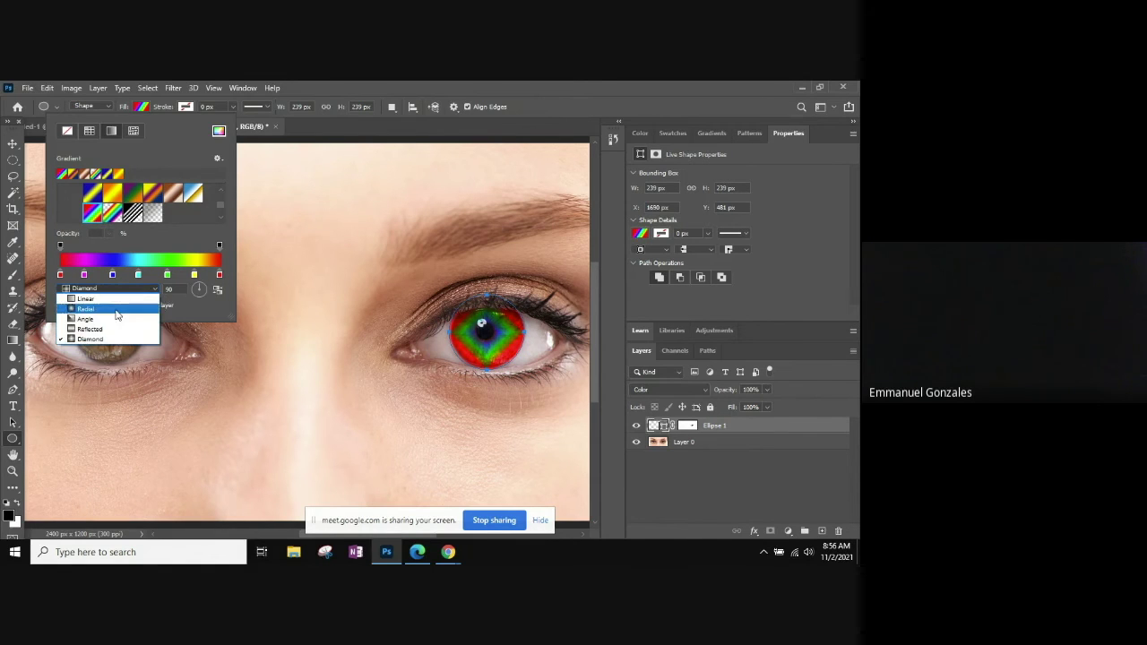
click(117, 330)
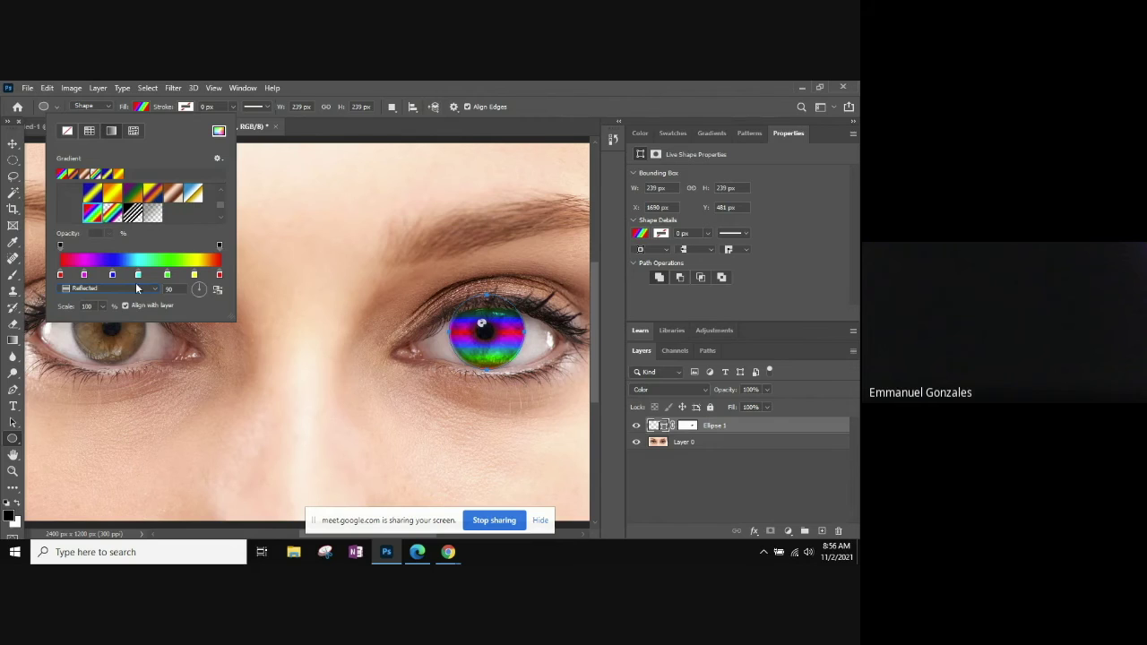
click(127, 288)
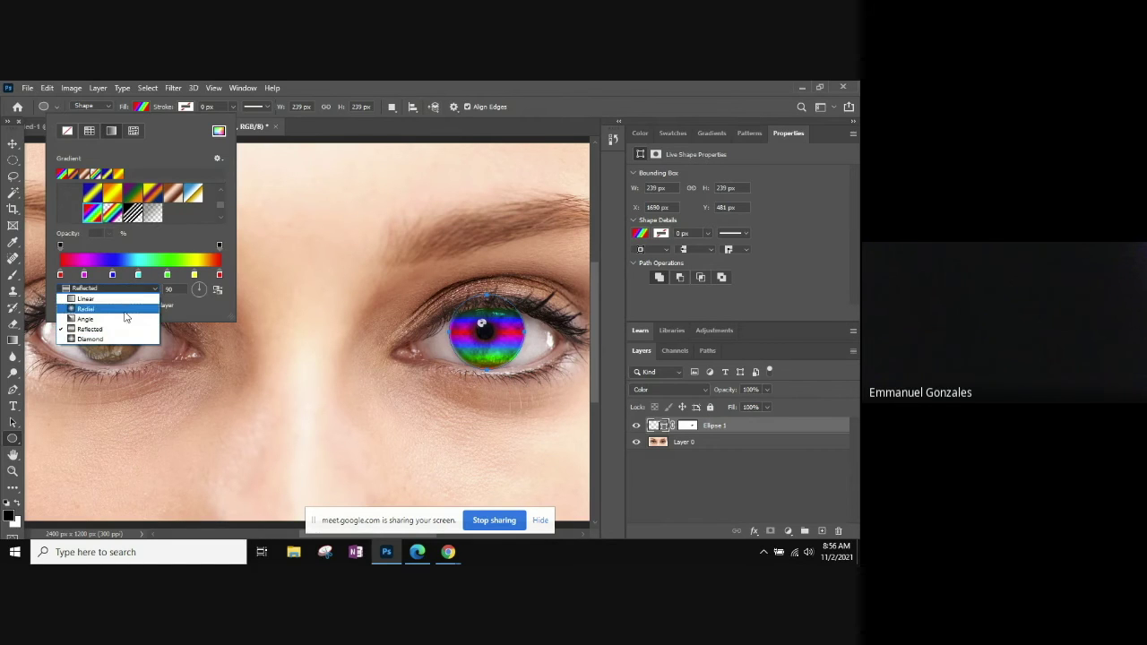
click(123, 318)
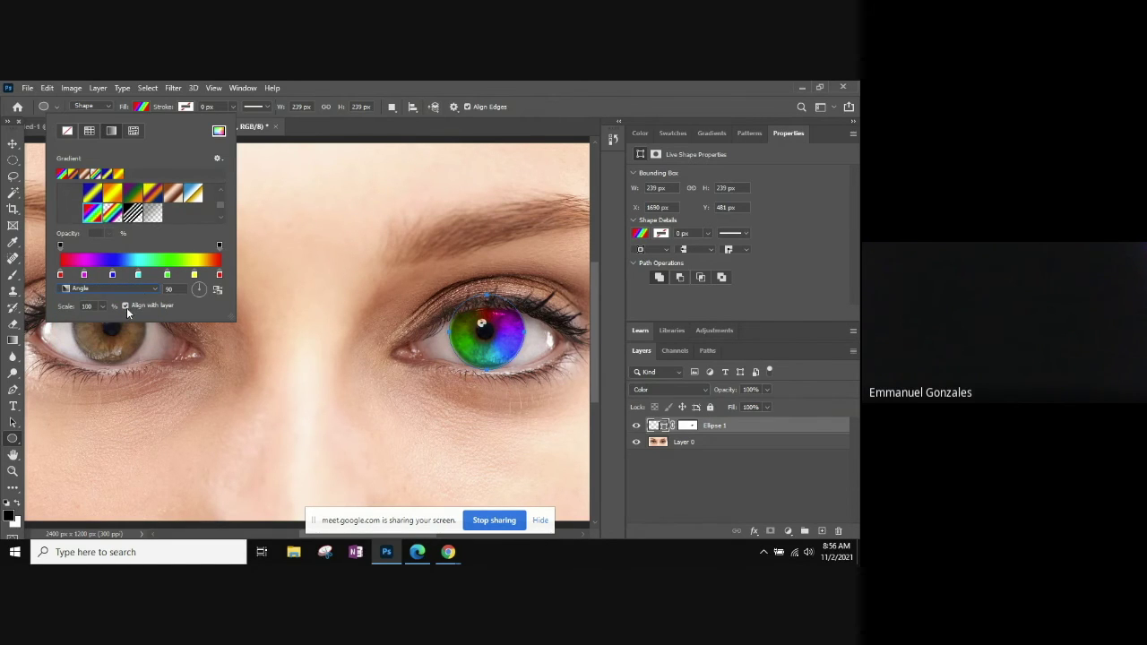
Step: Set the gradient style of Ellipse 1 to Radial and close the fill options
click(116, 287)
click(134, 307)
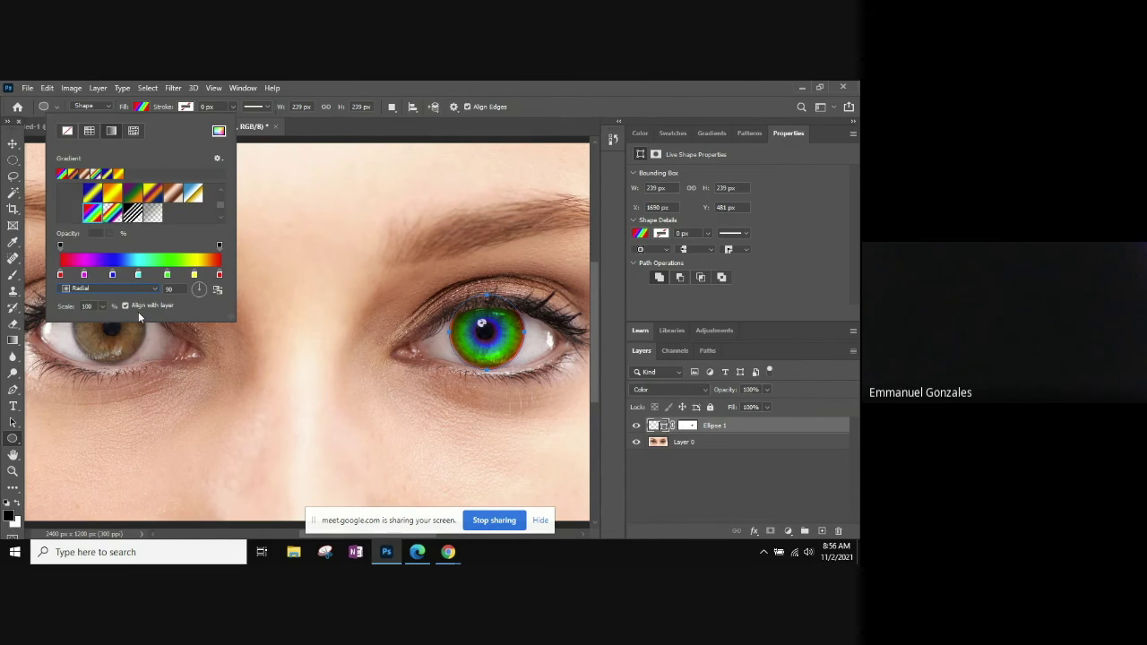
click(387, 82)
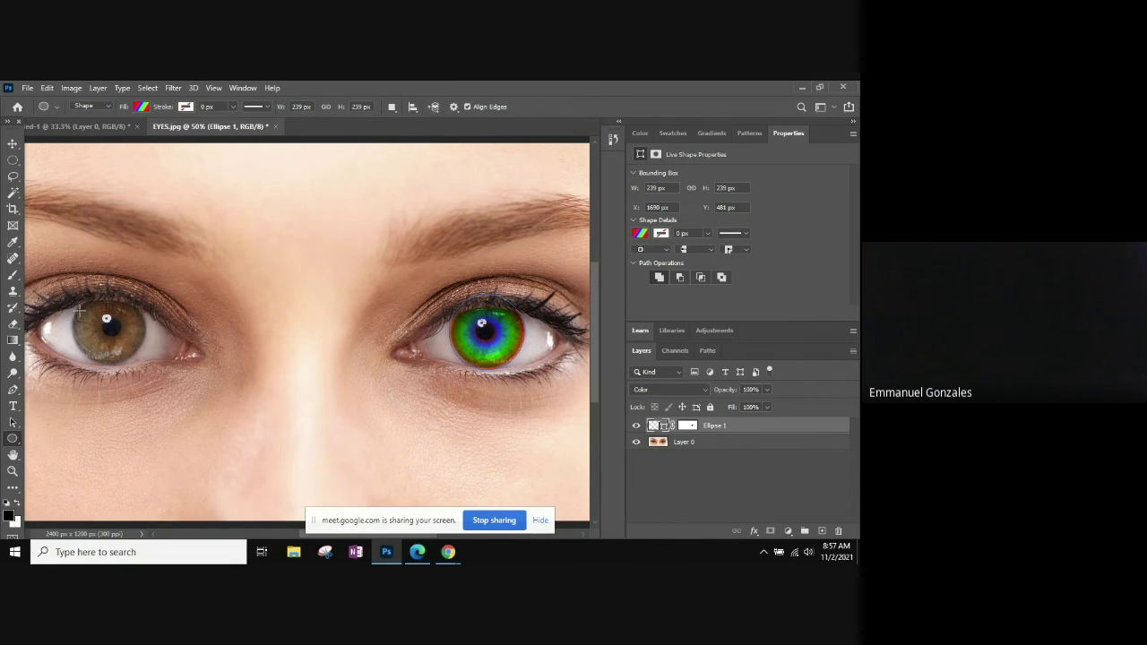
Step: Try to draw a circle about 232 px in diameter over the uncoloured iris within Ellipse 1, and undo it
drag(80, 310, 166, 364)
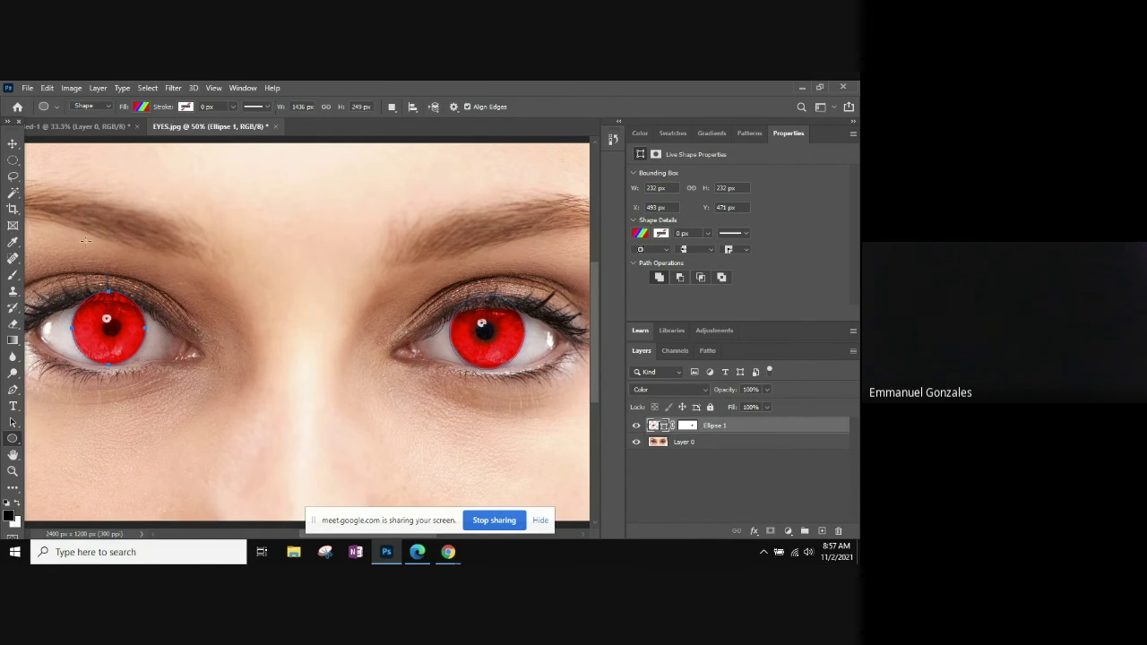
click(50, 88)
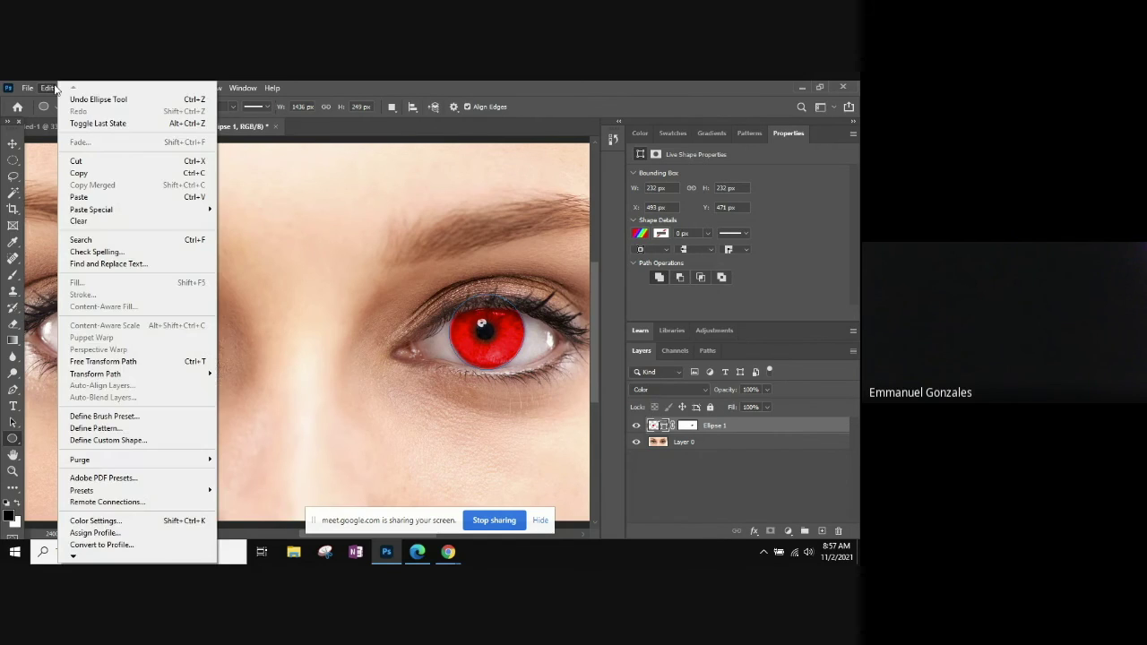
click(68, 100)
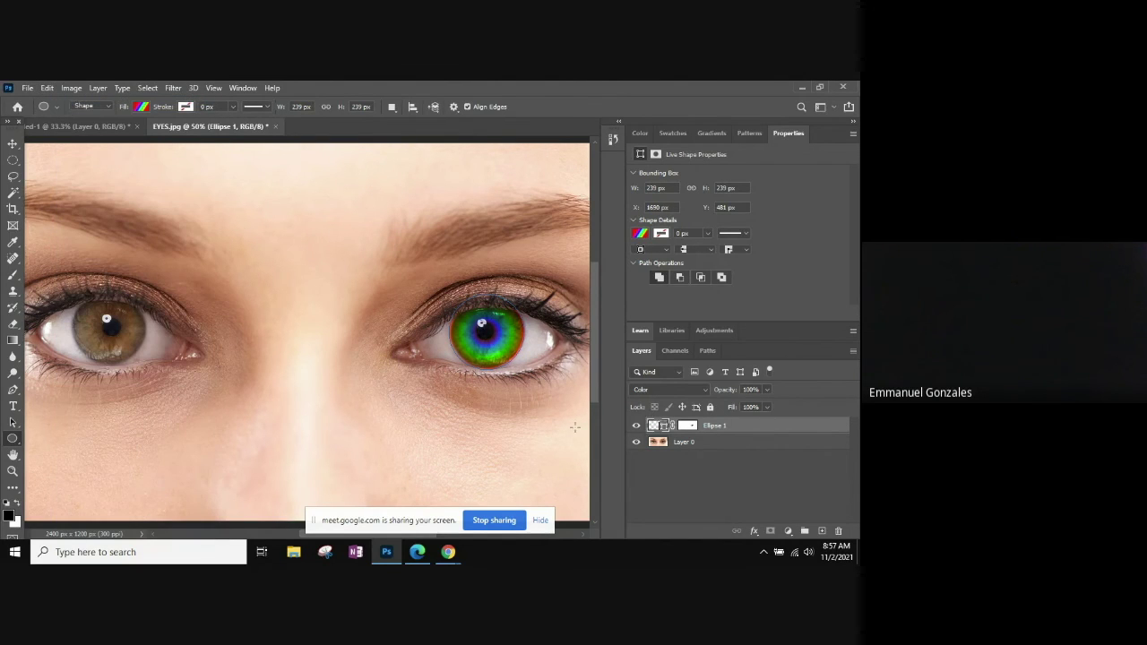
Step: Draw a circle about 226 px in diameter over the uncoloured iris on its own layer above Layer 0, undoing the extra ellipse
click(737, 445)
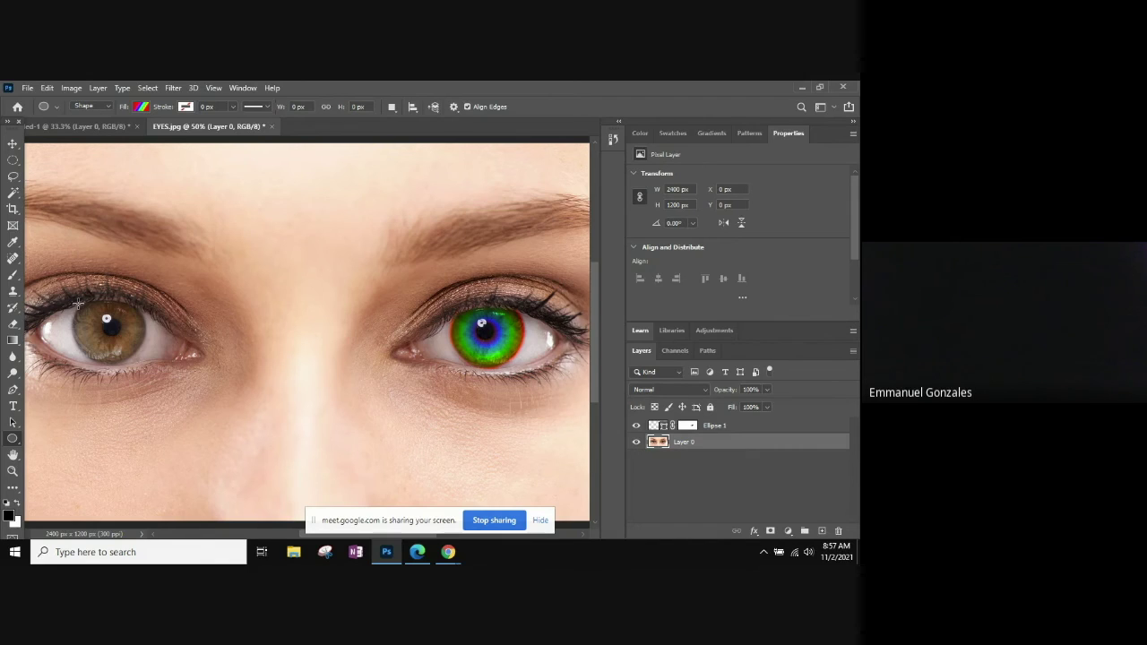
drag(78, 304, 308, 479)
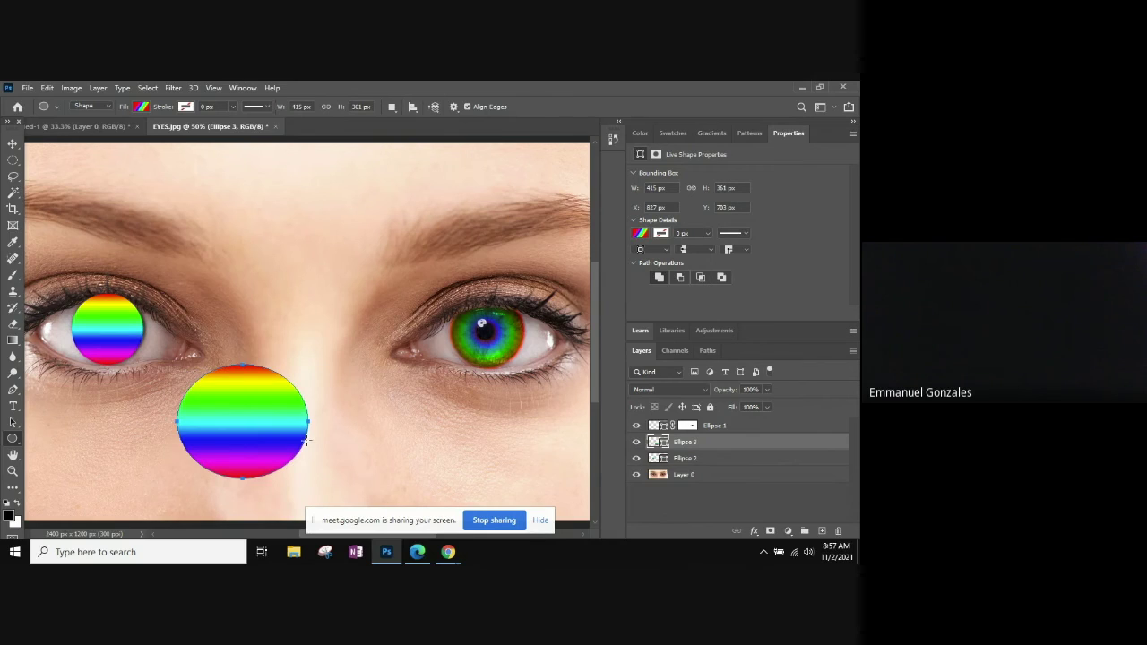
key(ctrl+z)
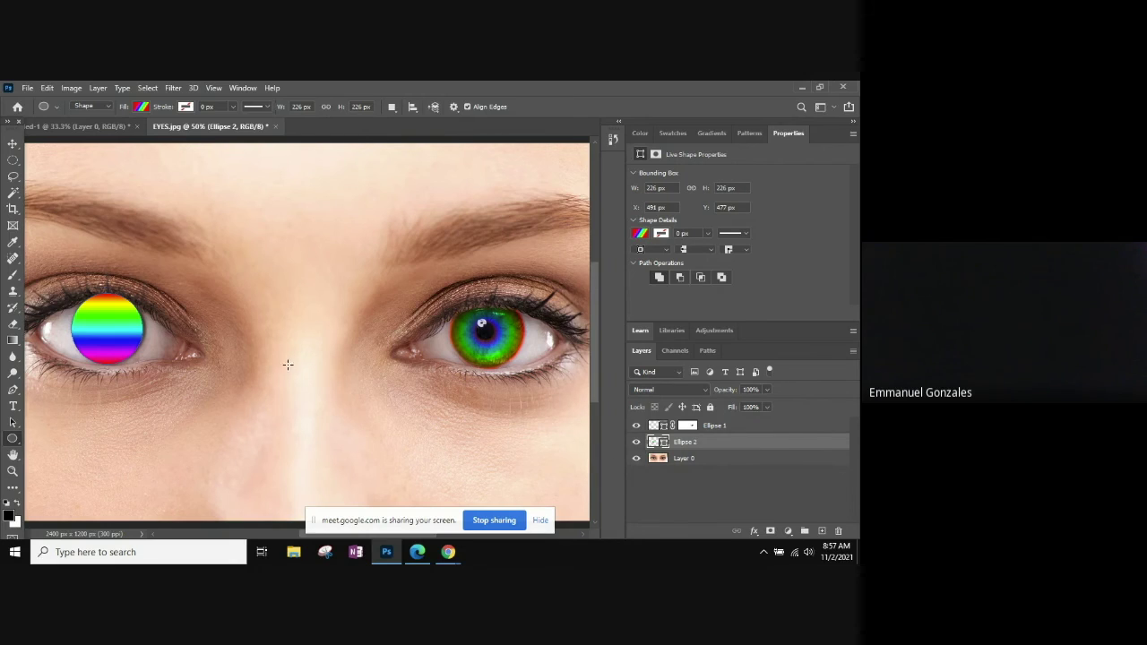
Step: Set the gradient style of the Ellipse 2 fill to Angle
click(142, 107)
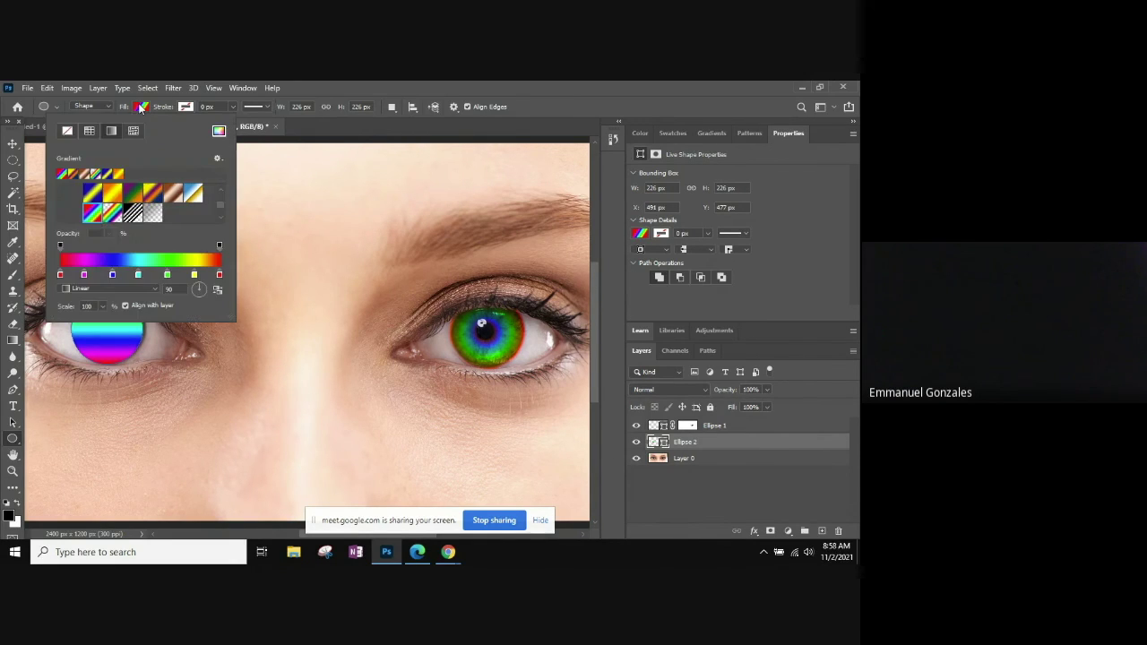
click(119, 289)
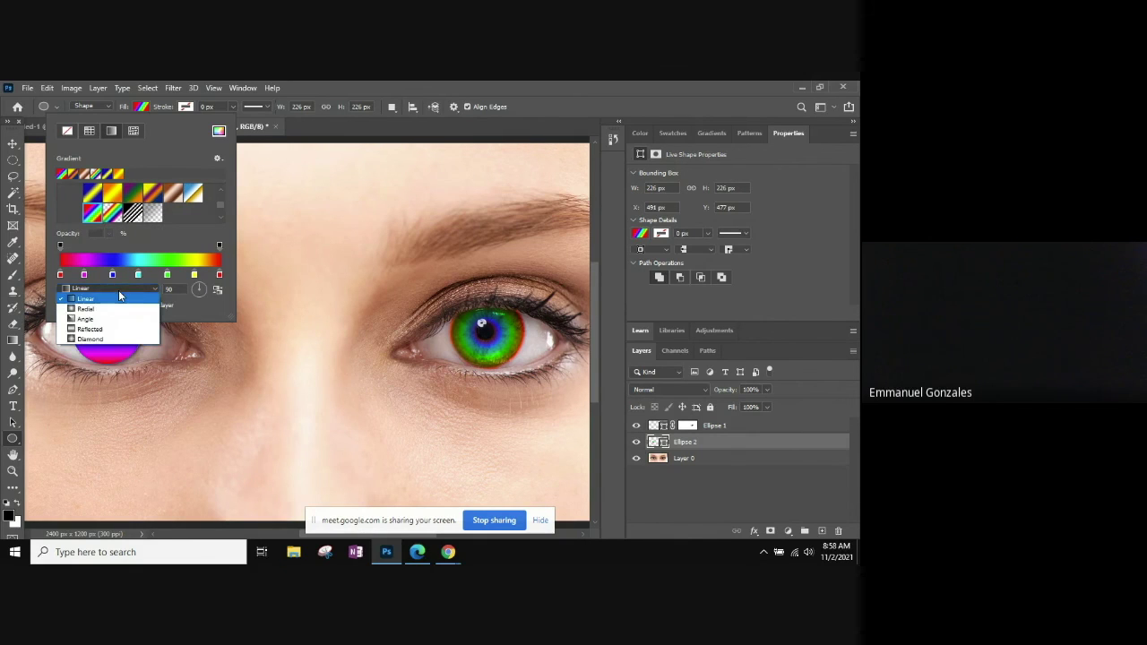
click(118, 319)
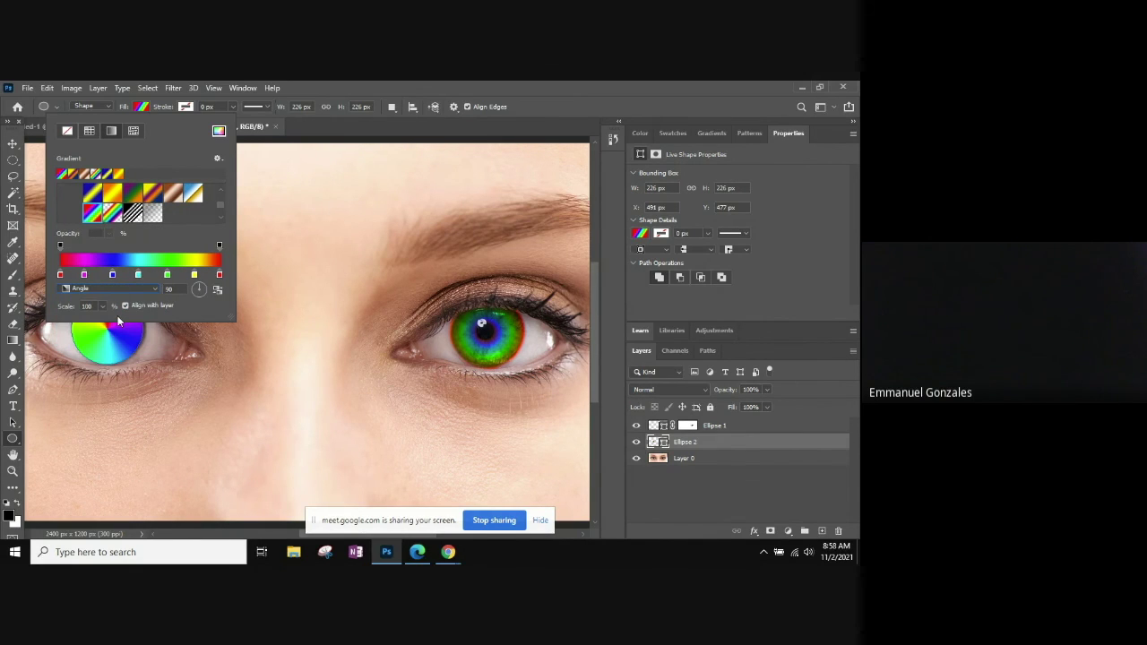
Step: Close the fill options and set the blend mode of the Ellipse 2 layer to Color
click(367, 132)
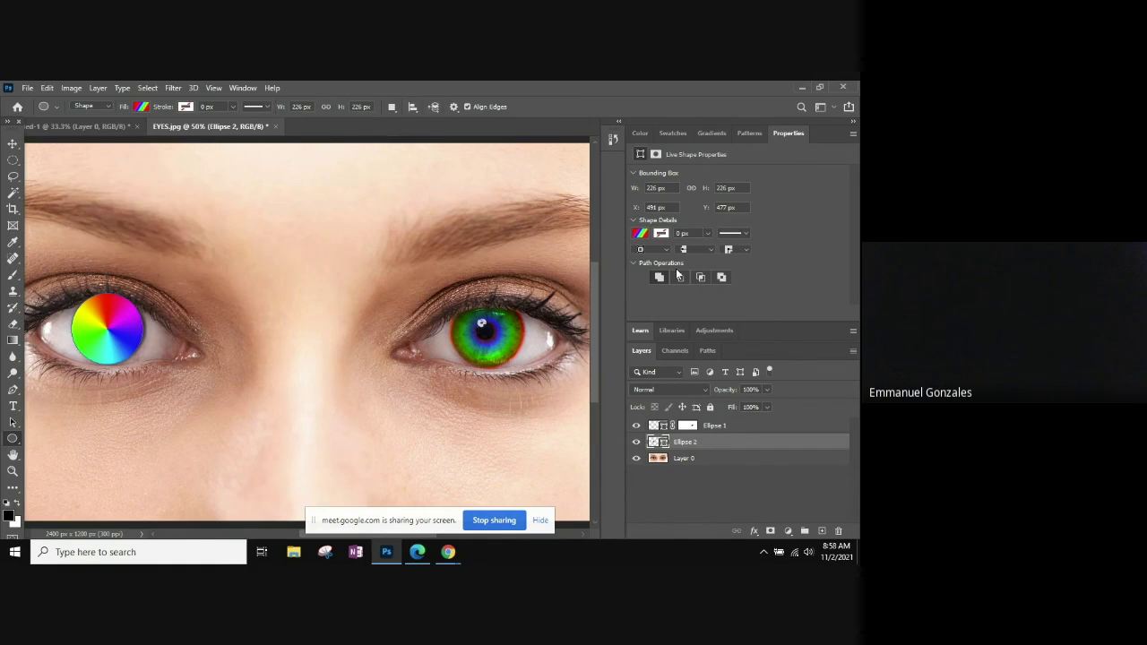
click(671, 389)
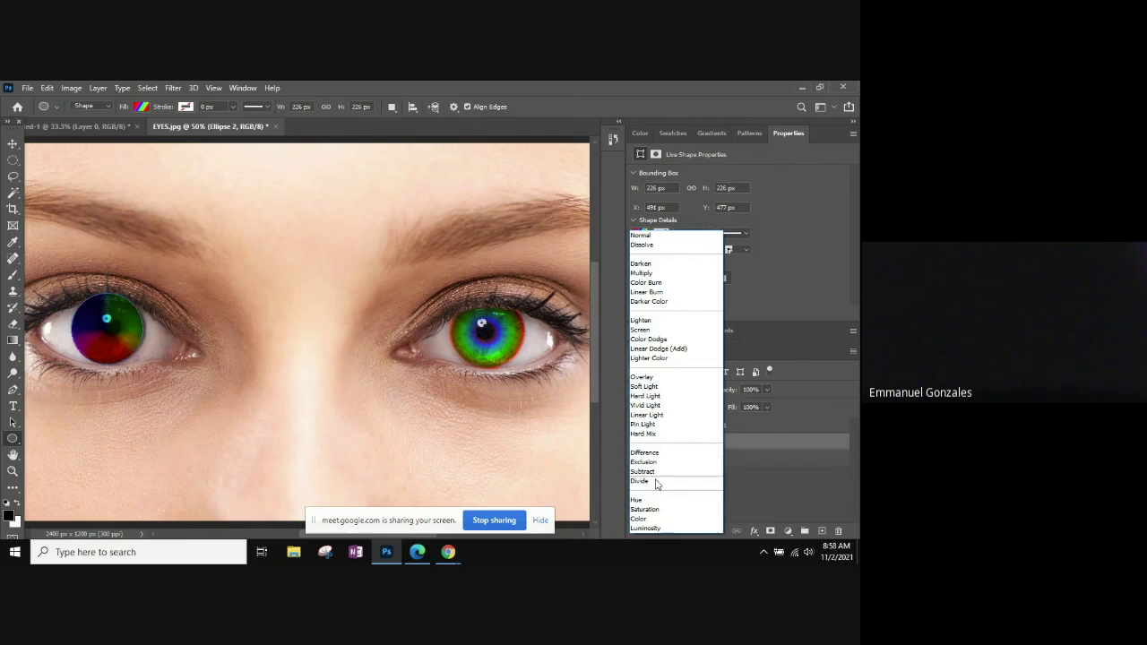
click(659, 520)
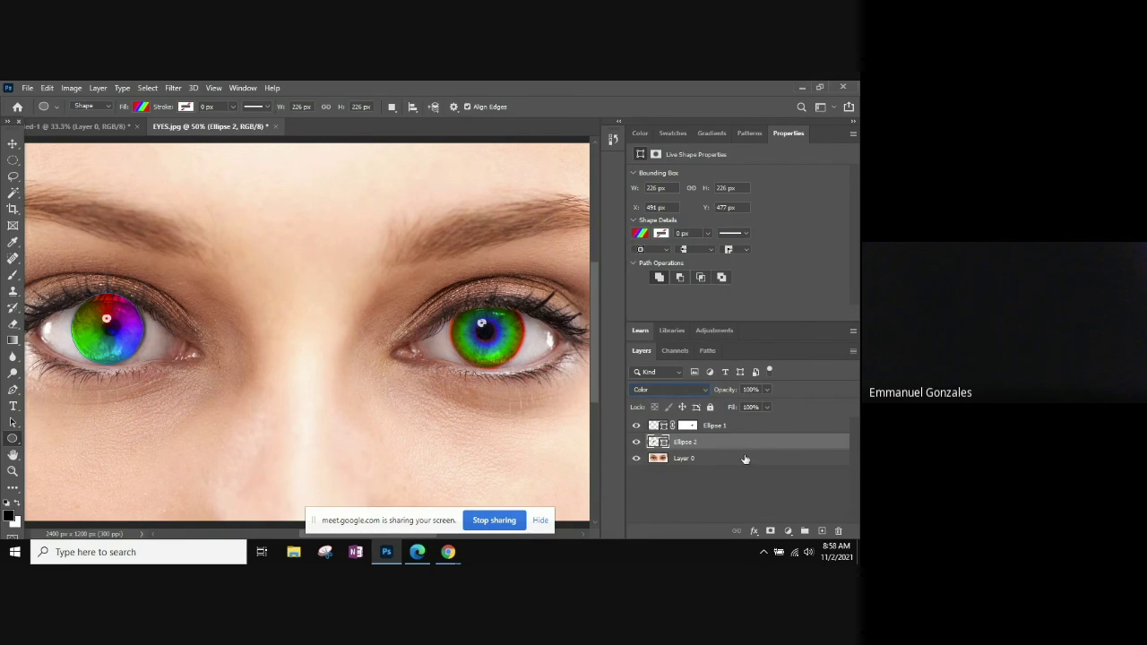
Step: Add a layer mask to Ellipse 2 and paint it black with a soft brush over the pupil and the iris edges overlapping the eyelids
click(769, 530)
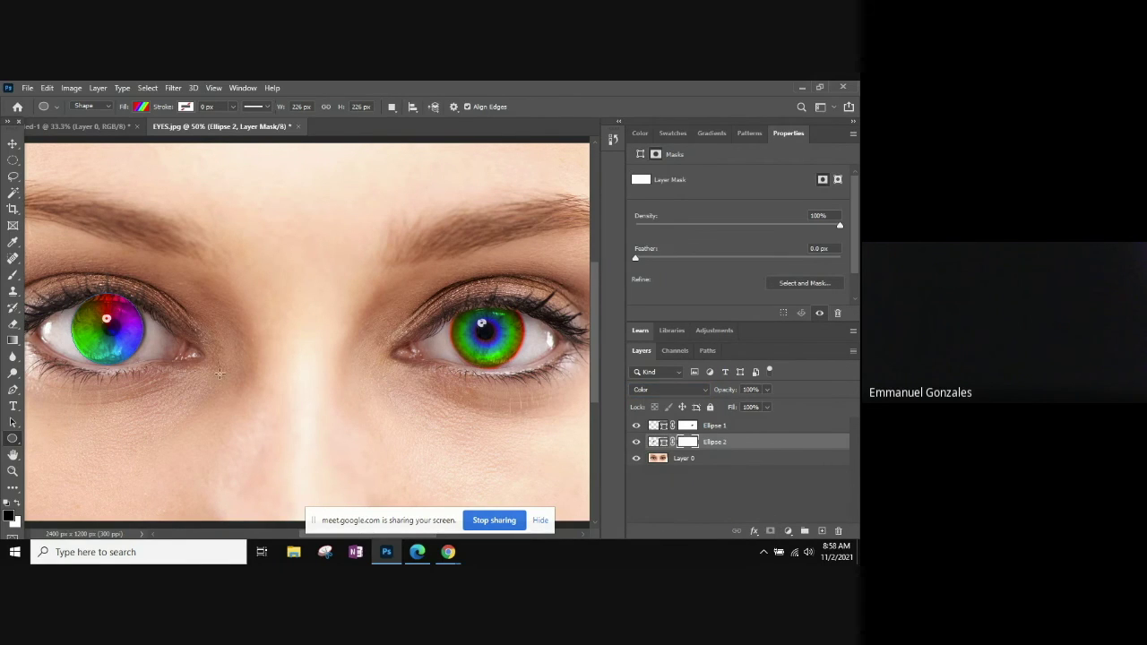
click(11, 275)
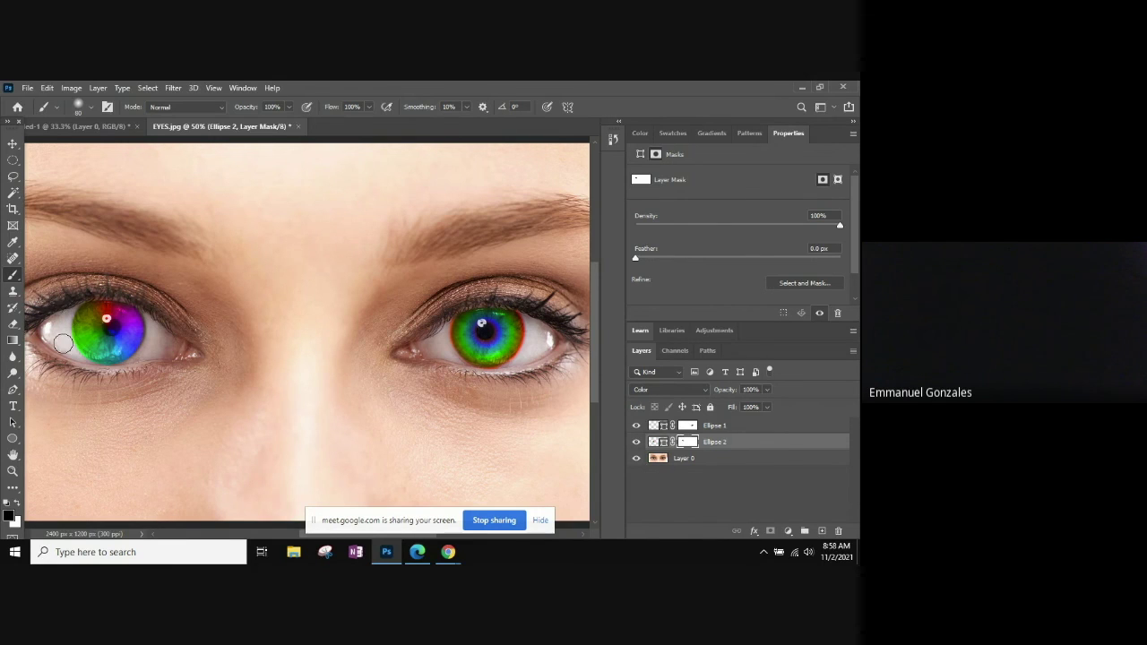
drag(93, 366, 144, 365)
Step: Enlarge the brush to 100 px and paint over the pupil on the Ellipse 1 layer mask
key(bracketright)
key(bracketright)
click(687, 429)
drag(482, 331, 485, 332)
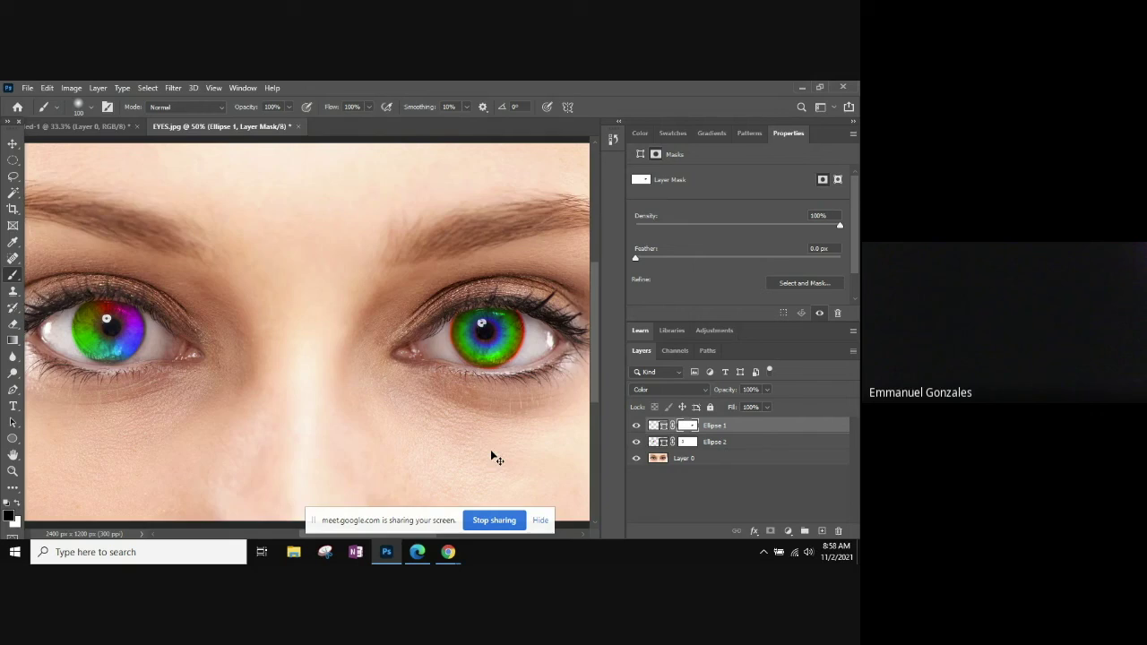
key(ctrl+minus)
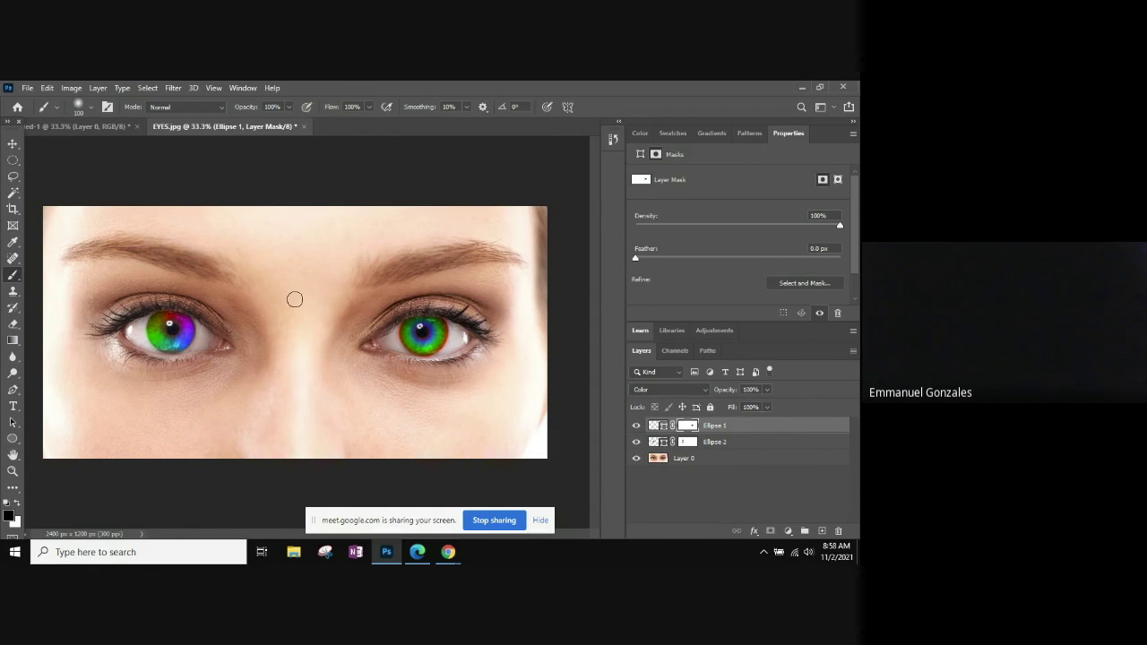
Step: Try the Diamond gradient style on the Ellipse 2 fill, and set the style to Radial instead
click(759, 444)
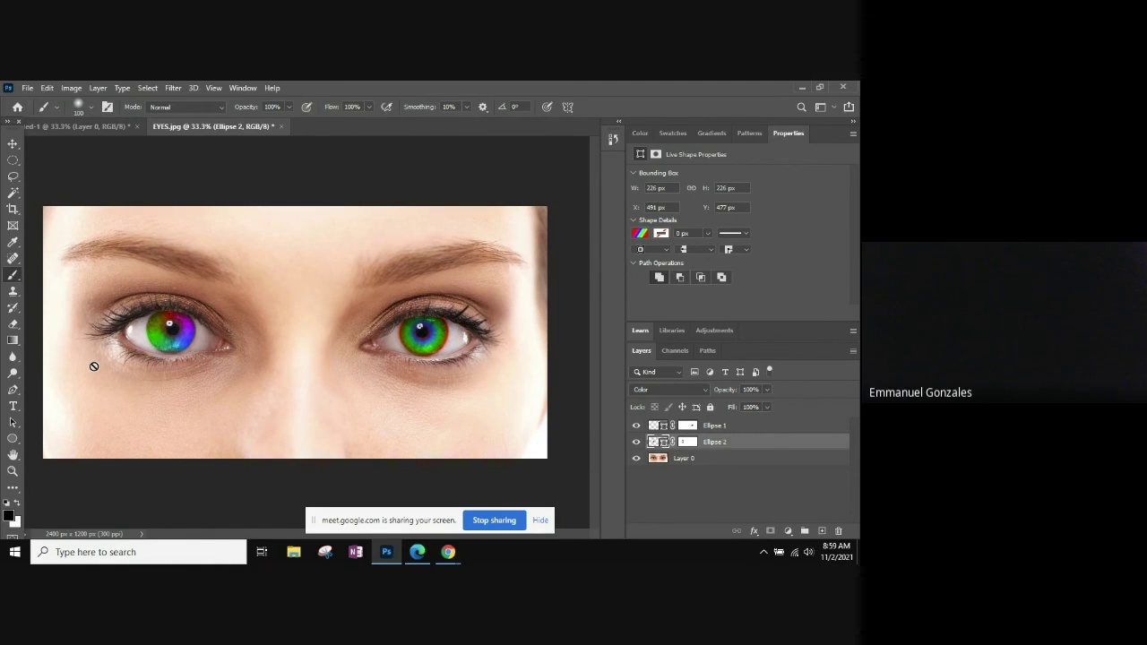
click(12, 439)
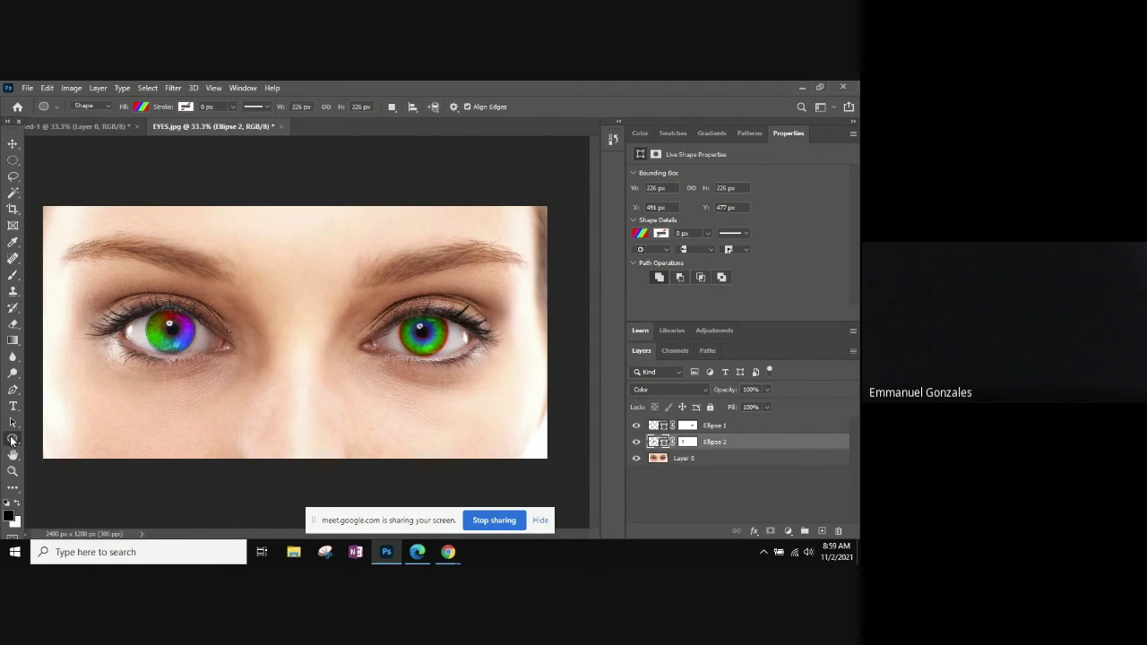
click(141, 107)
click(153, 289)
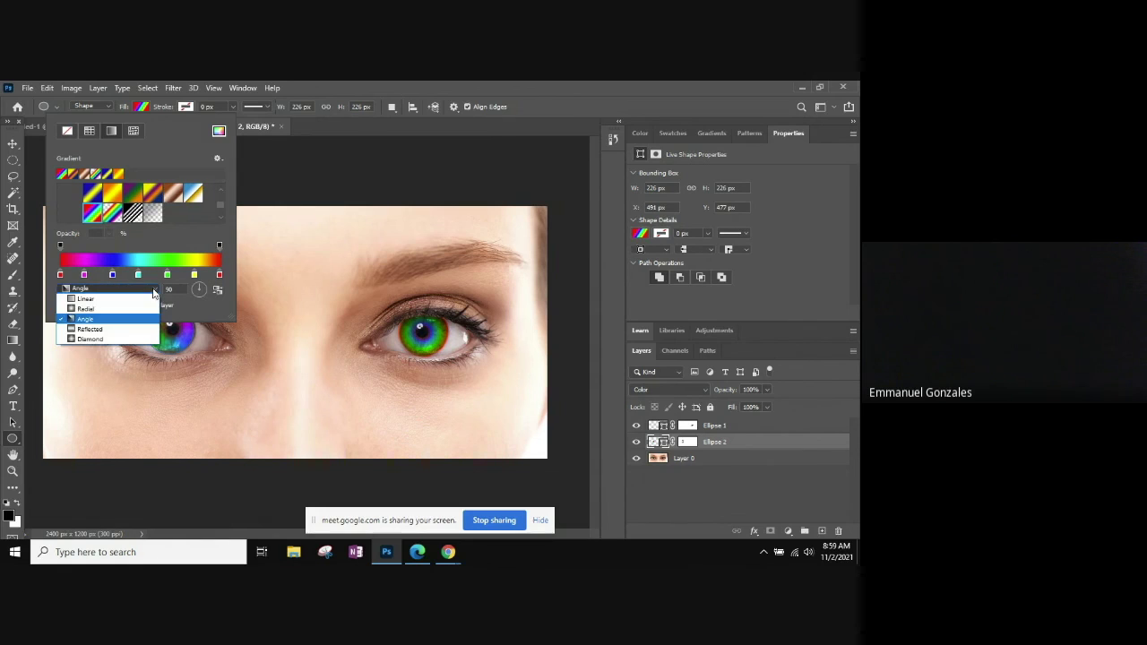
click(141, 339)
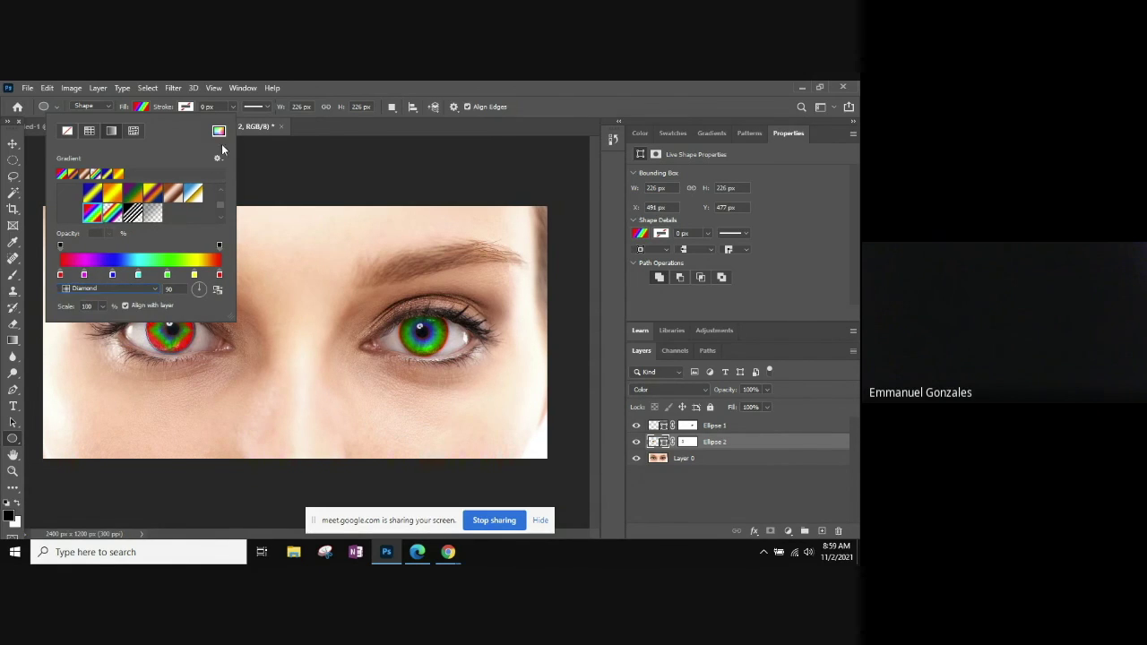
click(112, 289)
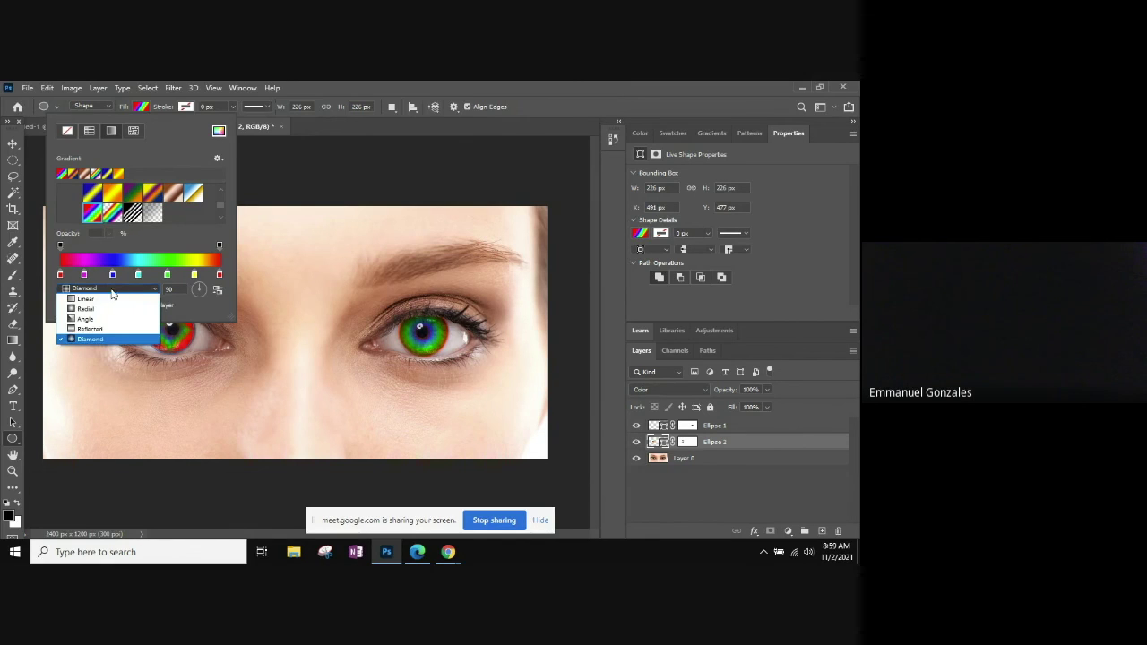
click(111, 309)
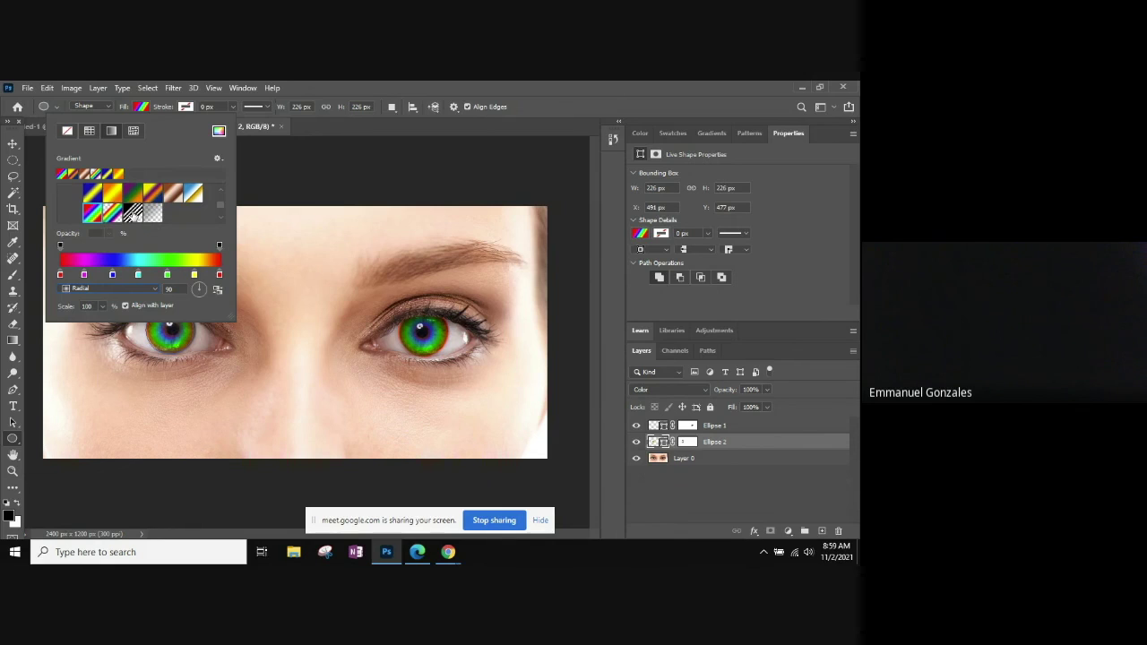
Step: Try striped, blue-yellow, multicolour and copper gradient presets on Ellipse 2, restore the rainbow preset, and close the fill options by switching to the Move tool
click(133, 213)
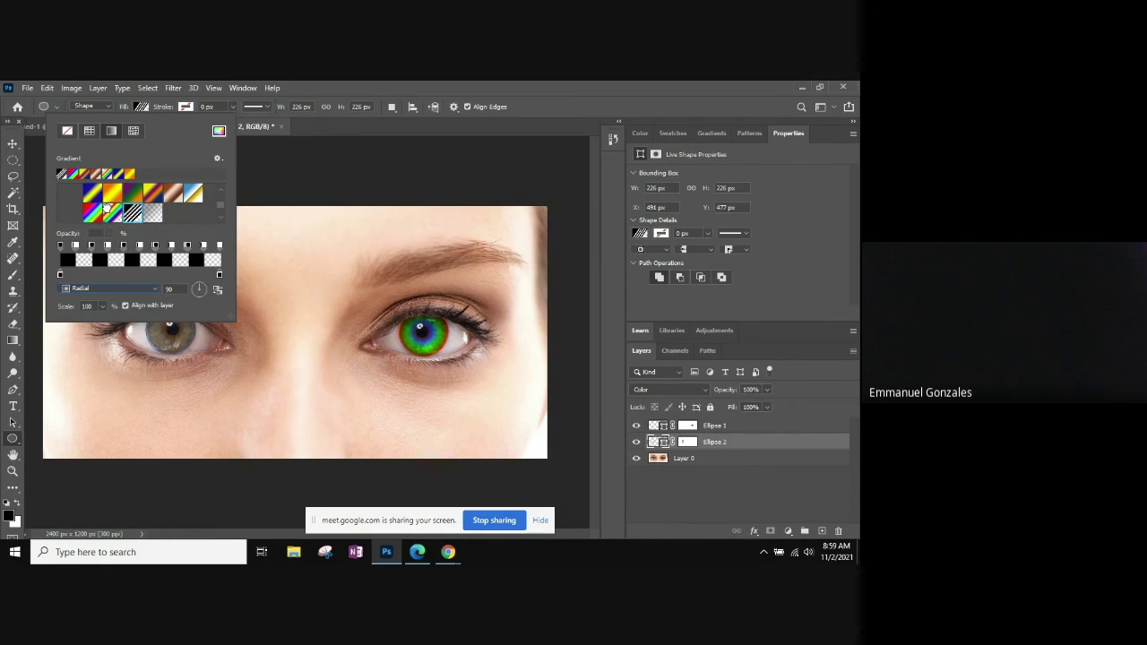
click(93, 213)
click(92, 213)
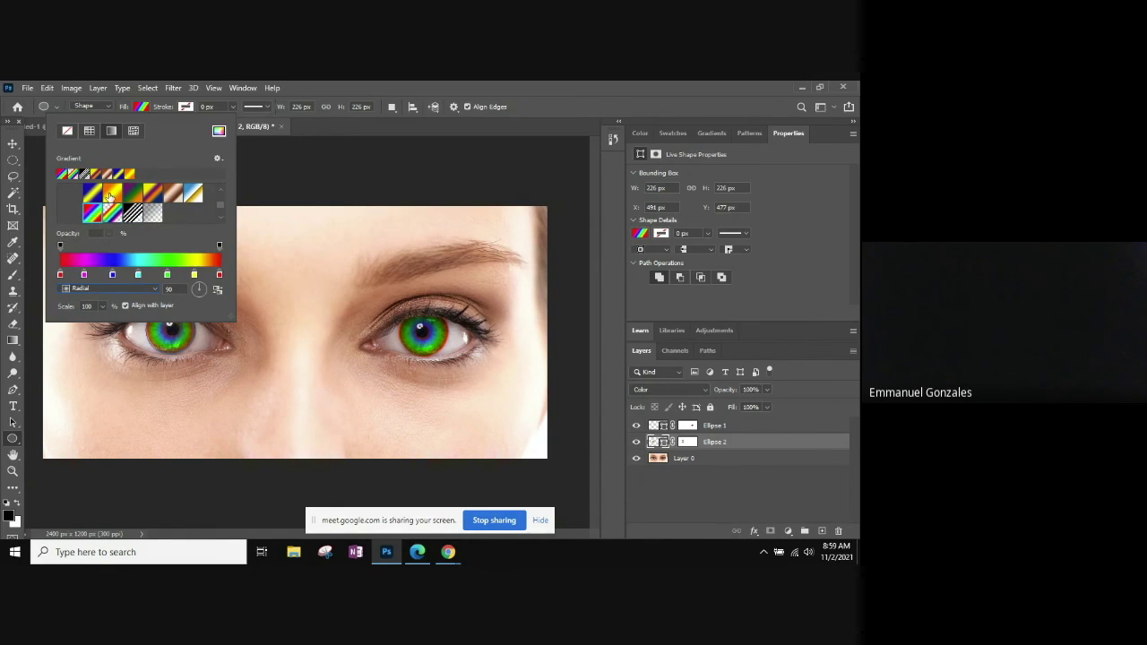
click(110, 194)
click(95, 194)
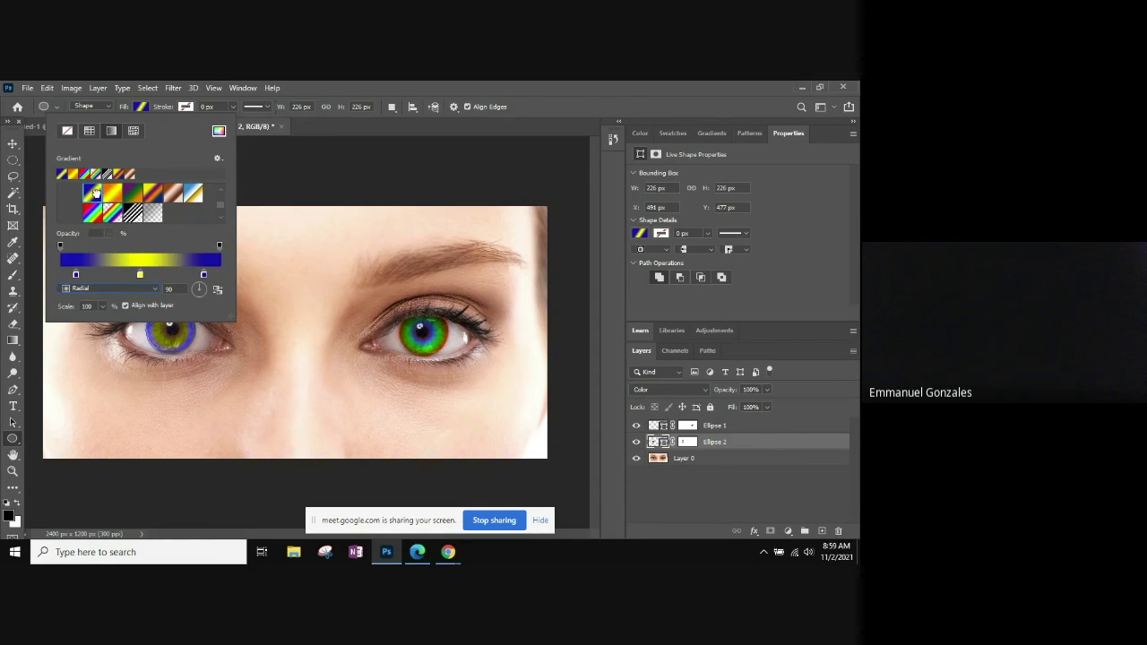
click(151, 194)
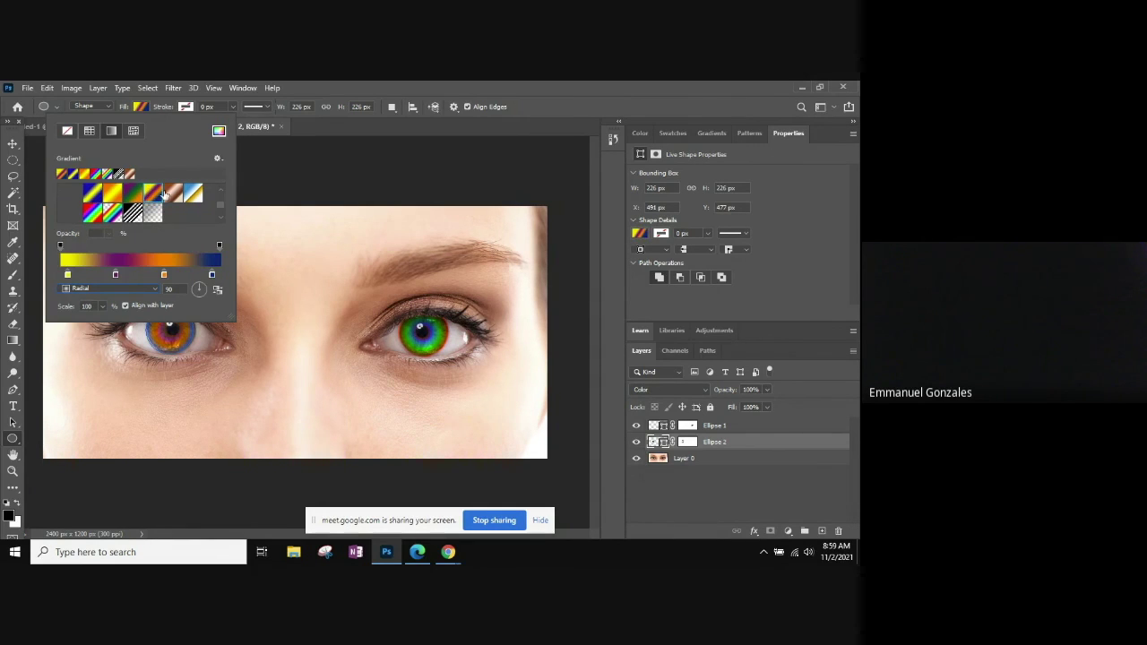
click(174, 193)
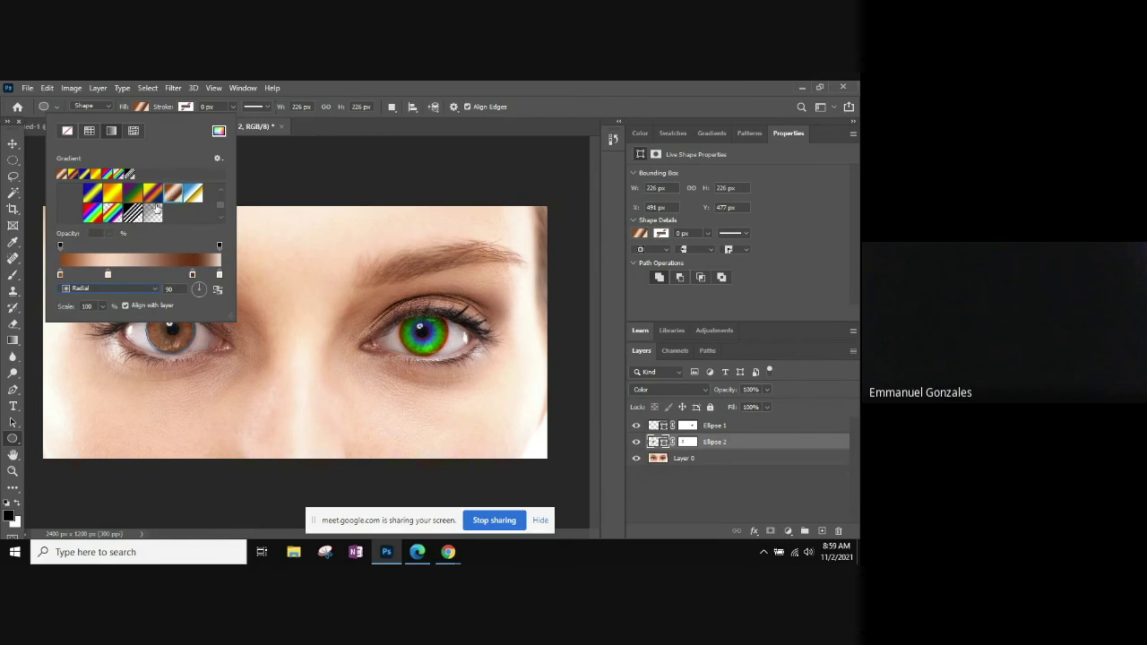
click(95, 214)
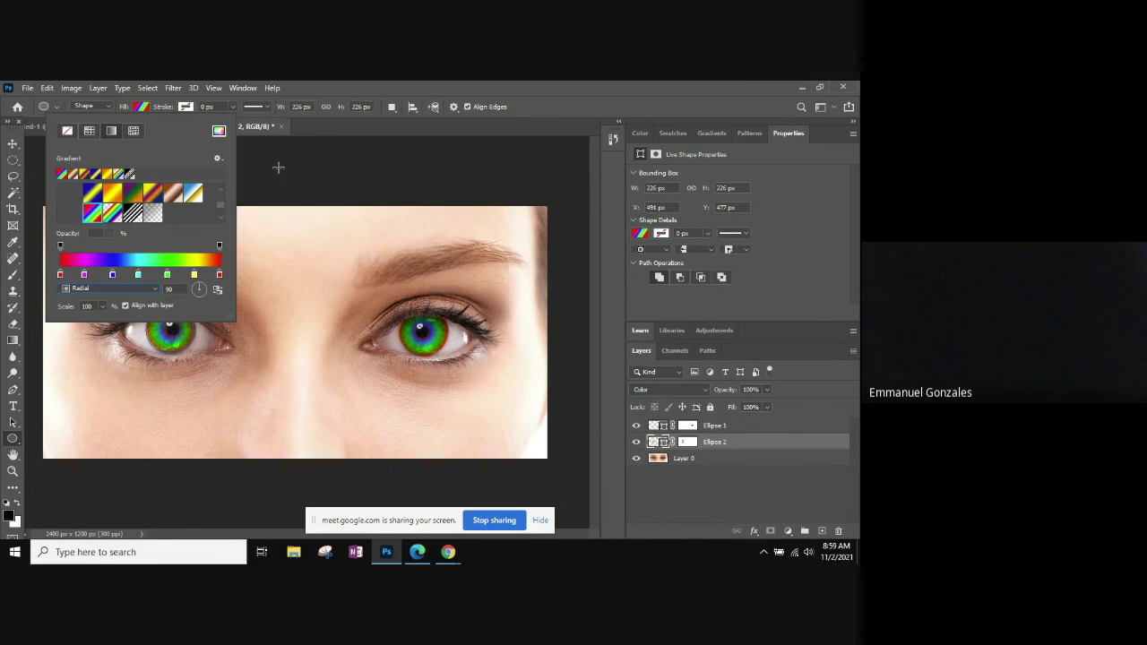
click(12, 143)
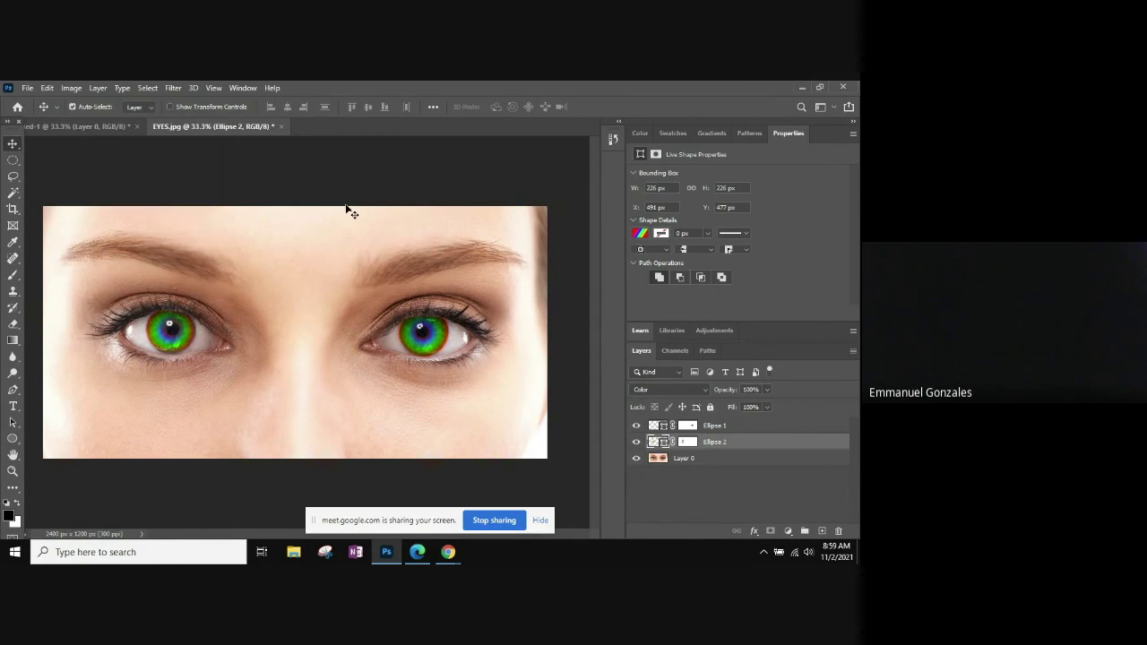